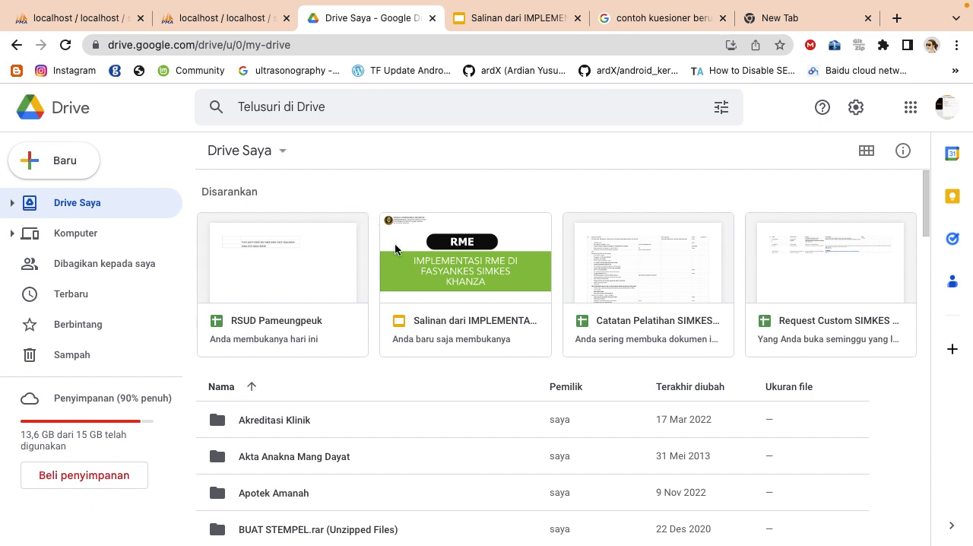
Open the RSUD Pameungpeuk spreadsheet from Drive and add a new sheet after Sheet2
left_click(317, 272)
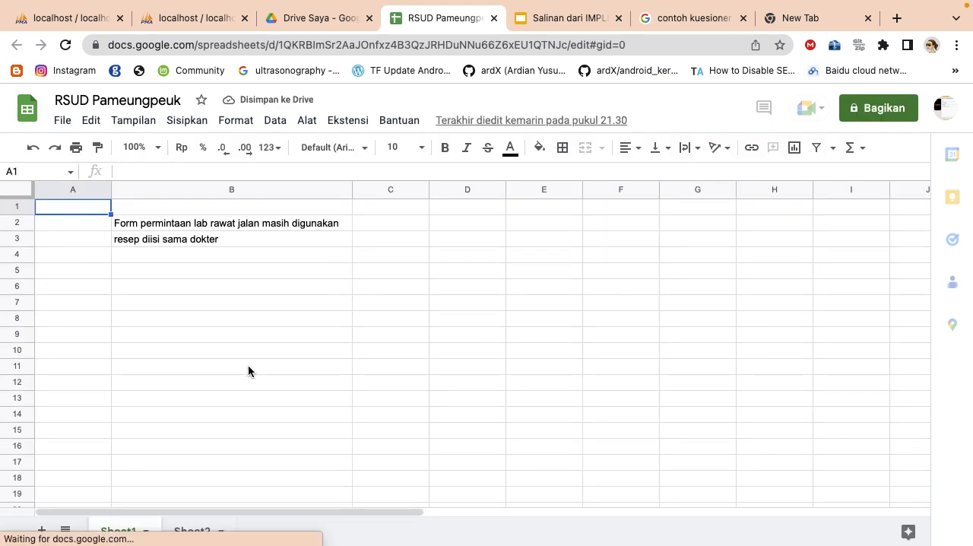
left_click(191, 532)
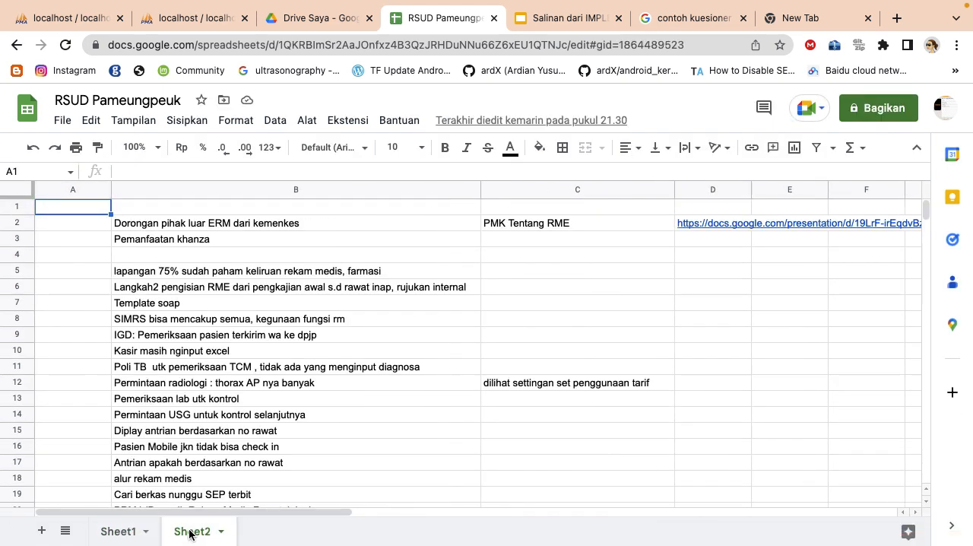
left_click(42, 530)
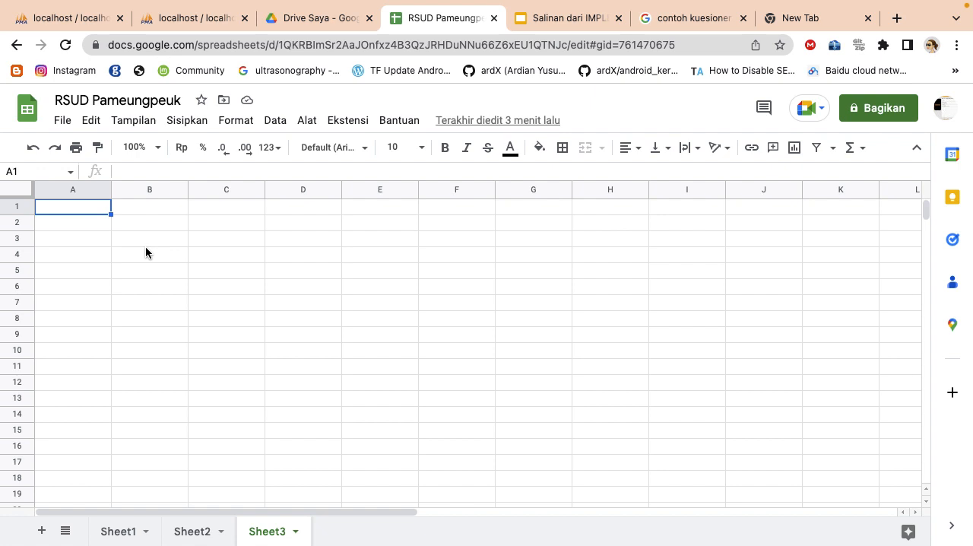
Enter the heading "Pertanyaan" in cell A1 of the new sheet
left_click(87, 219)
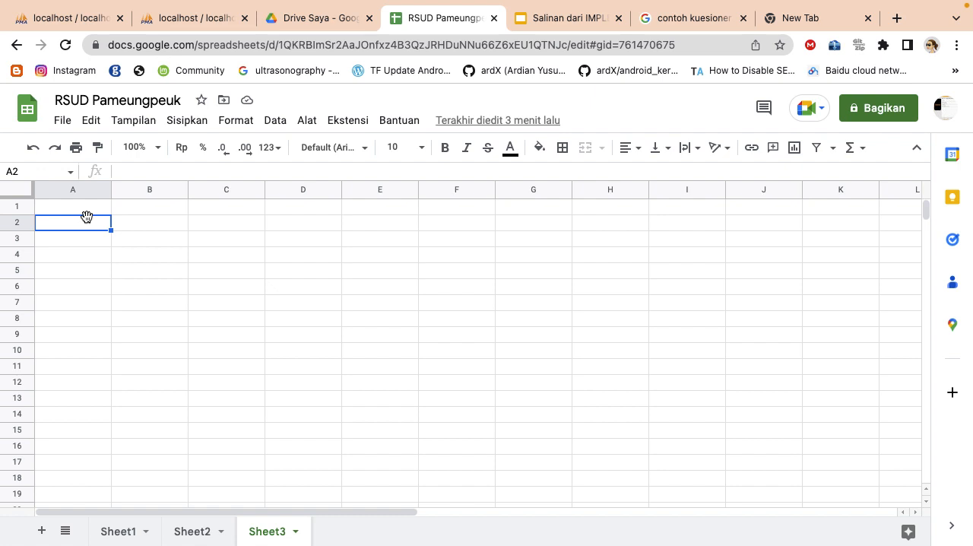
left_click(85, 205)
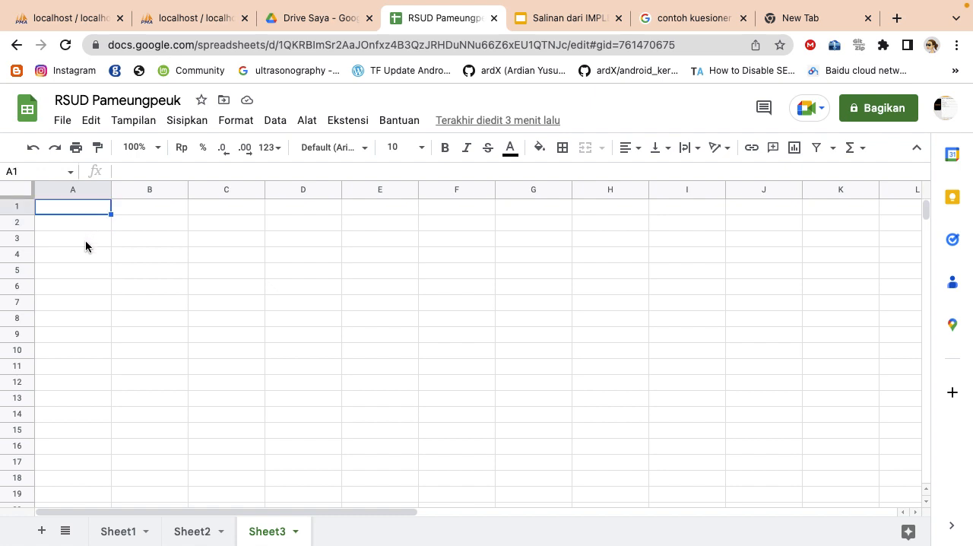
type("PEn")
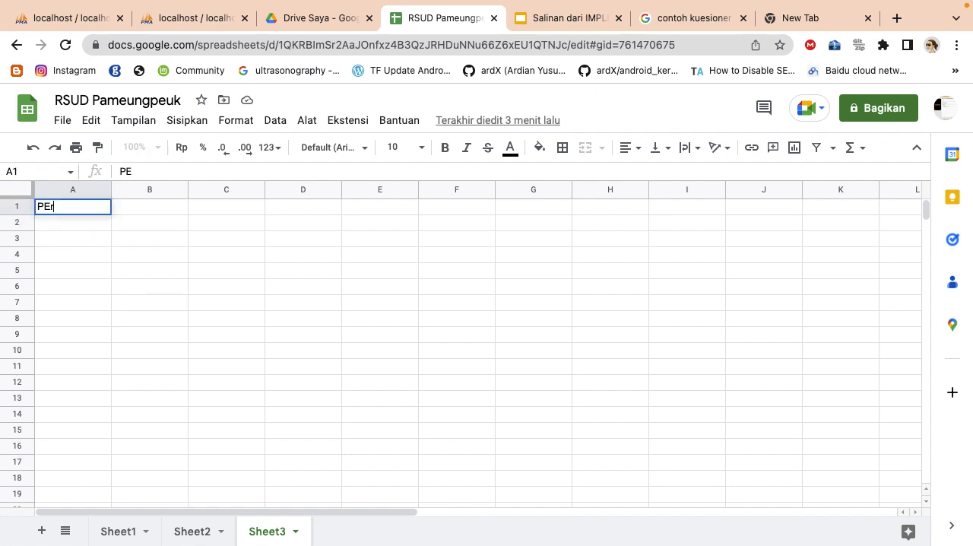
key("BackSpace")
key("BackSpace")
type("ertanyaan")
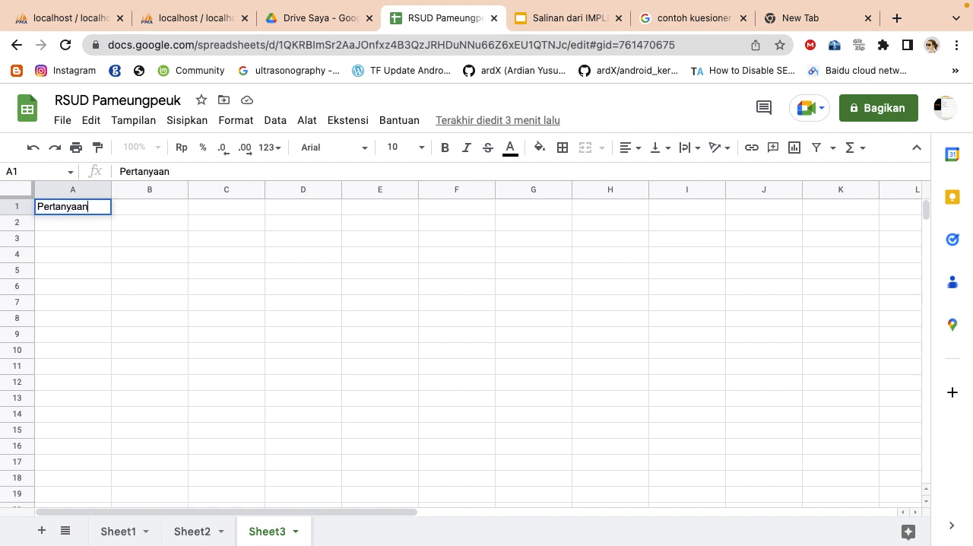
Number the first question "1." in A3 and begin its text in B3 with "Pasien lama"
left_click(57, 237)
type("1.")
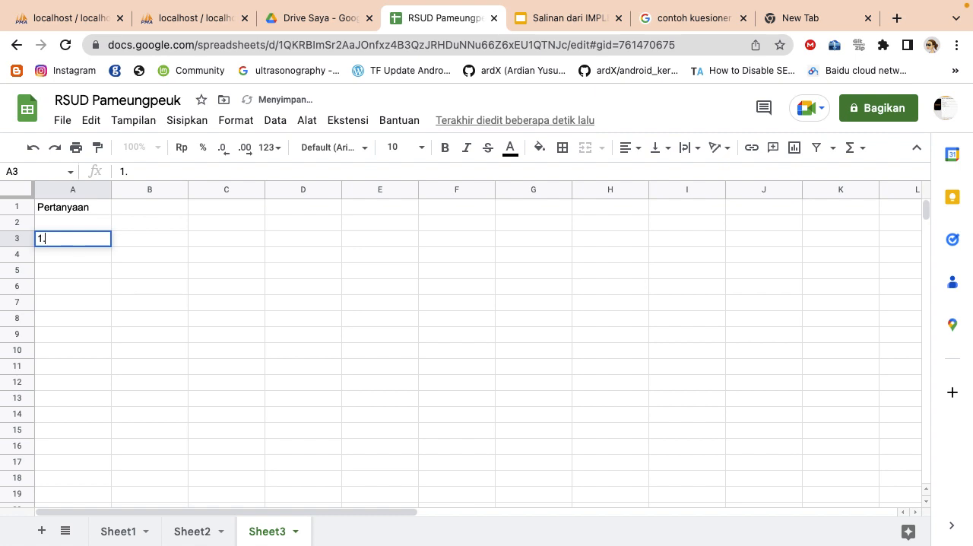
key("Return")
double_click(133, 238)
type("P")
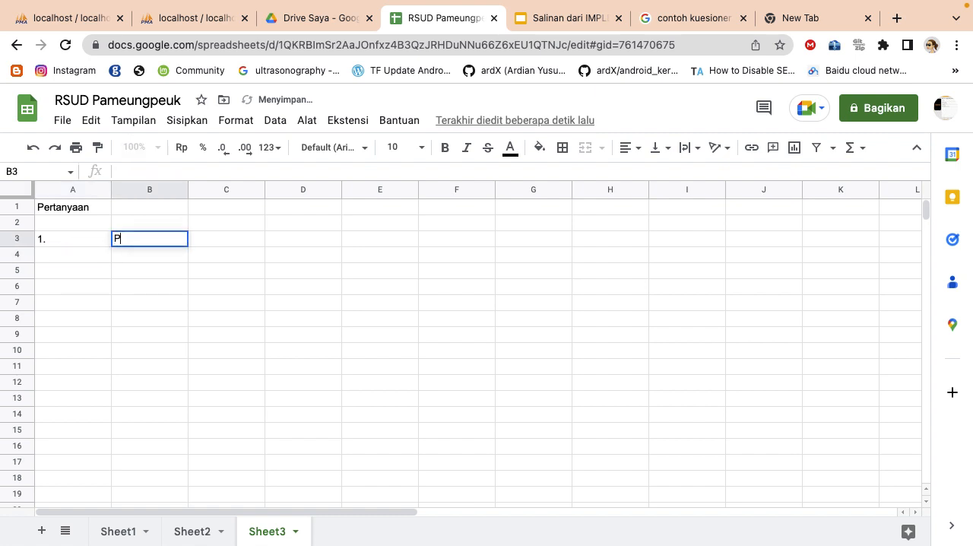
type("asien lama")
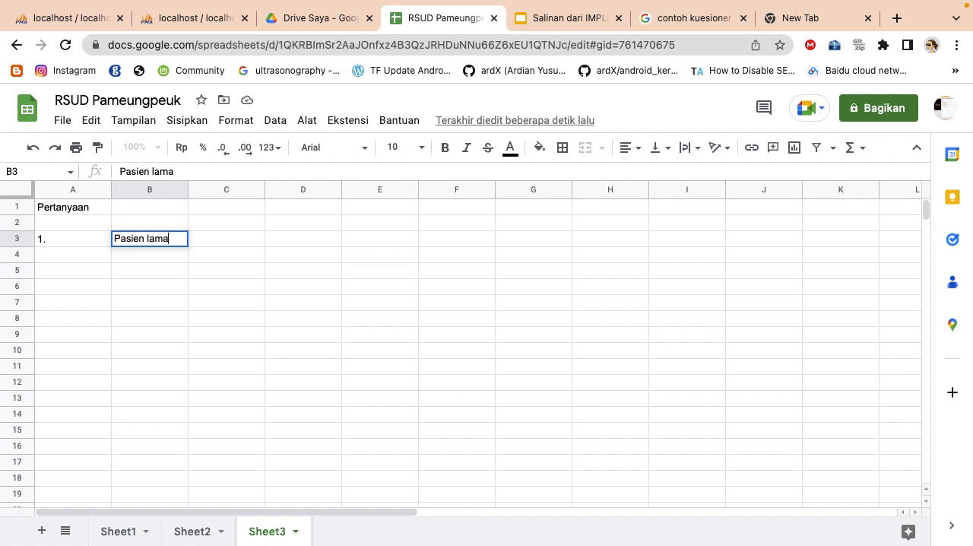
Switch to NetBeans and run the SIMRSKhanza-Pameungpeuk project
key("ctrl+Up")
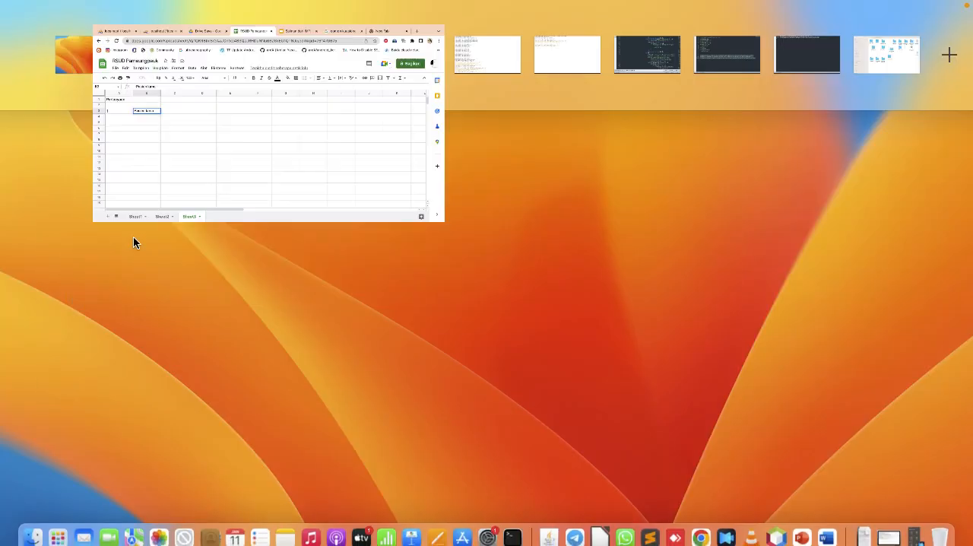
left_click(316, 256)
left_click(775, 525)
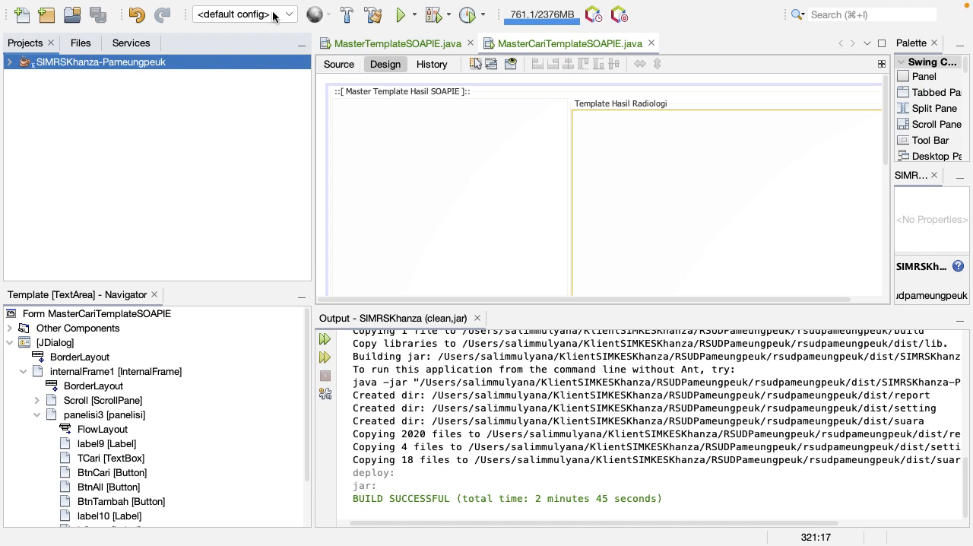
left_click(397, 17)
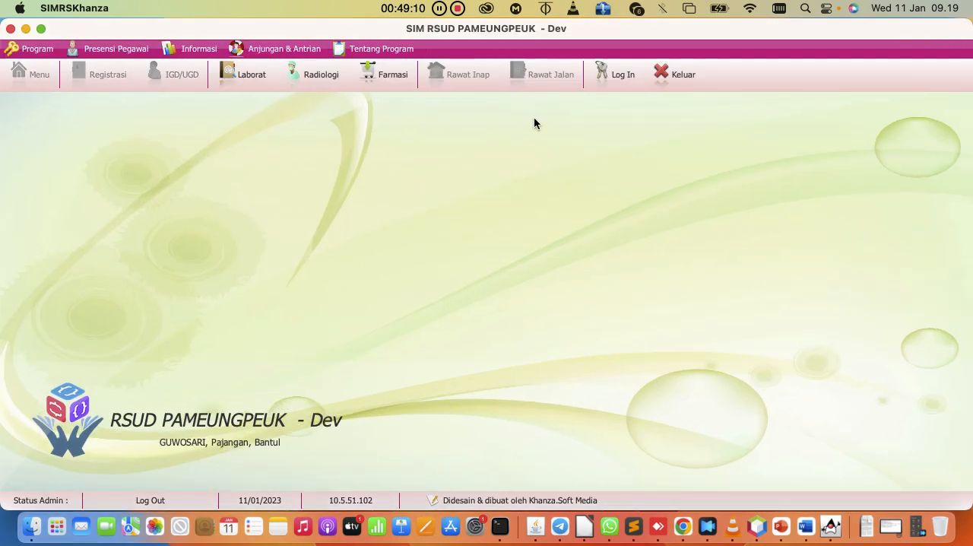
Log in to SIMRSKhanza by entering the admin ID and the account password
left_click(609, 83)
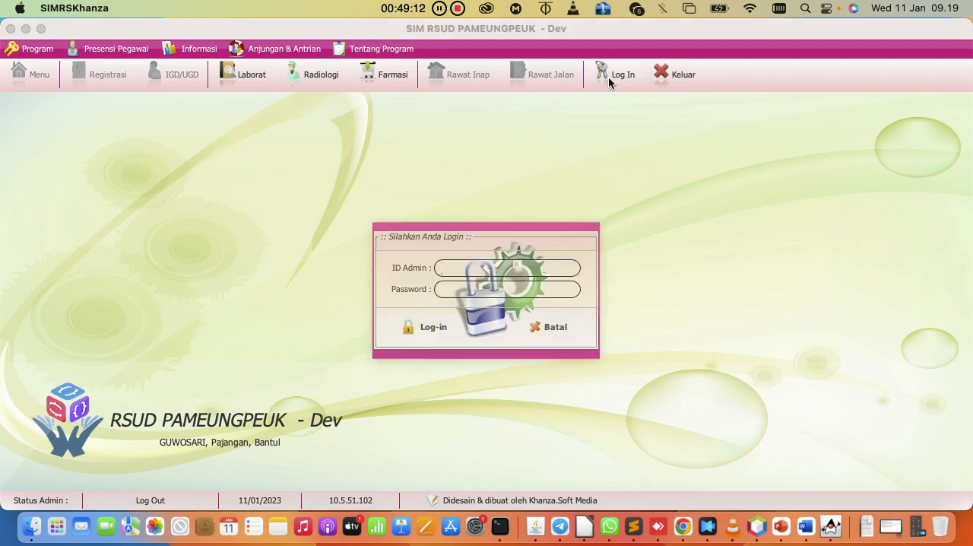
type("••")
key("Tab")
left_click_drag(469, 271, 386, 228)
type("•••")
key("Tab")
type("••••••")
key("Return")
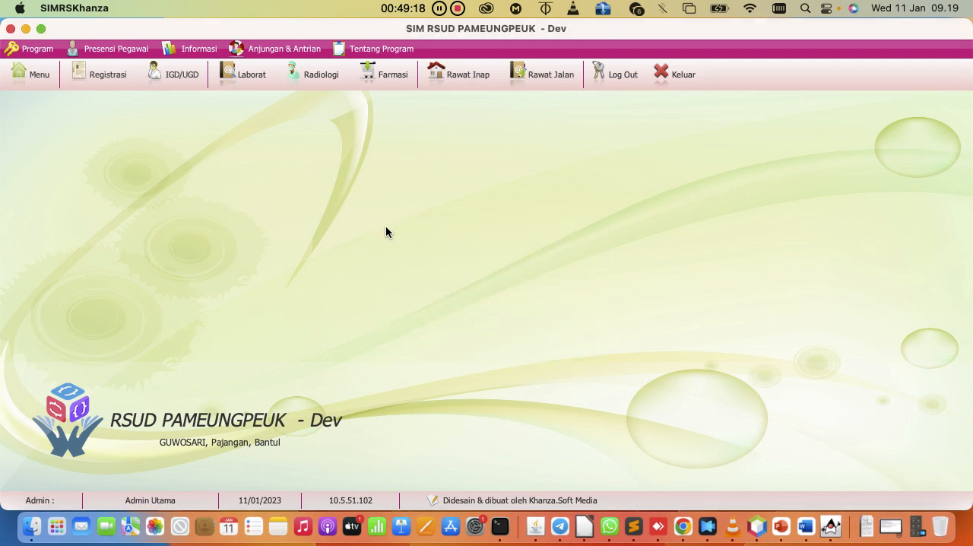
Open the patient history of the first patient in the inpatient list and view the Retensi Berkas and Riwayat Kunjungan records
left_click(466, 80)
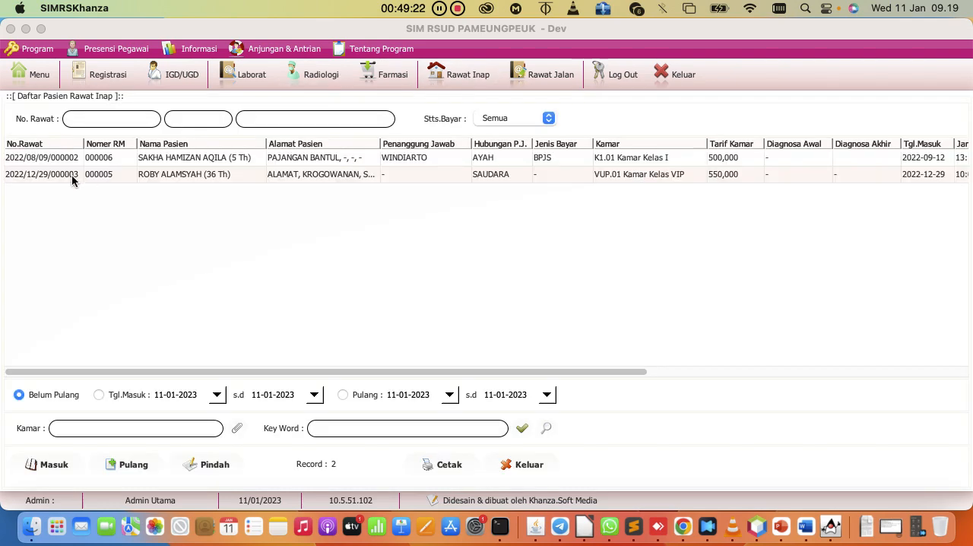
double_click(64, 158)
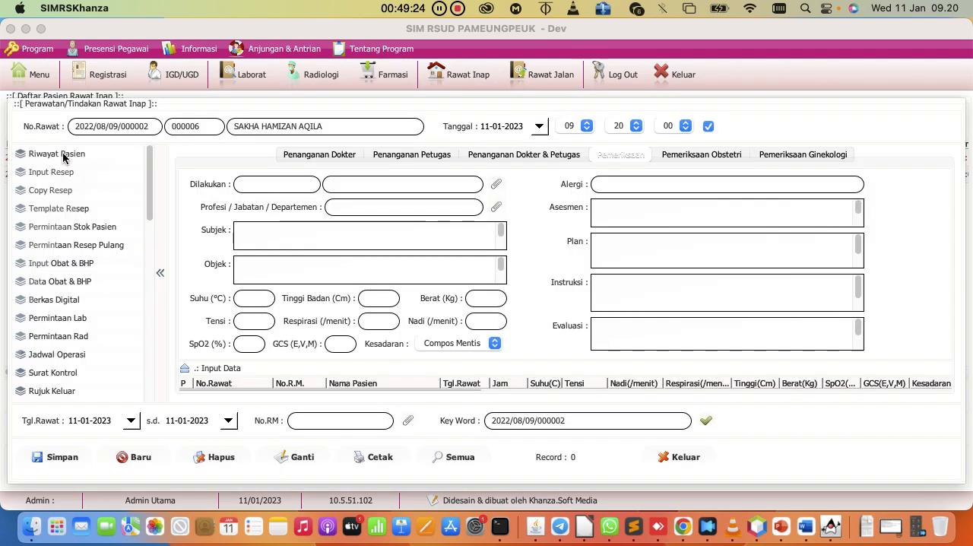
left_click(63, 155)
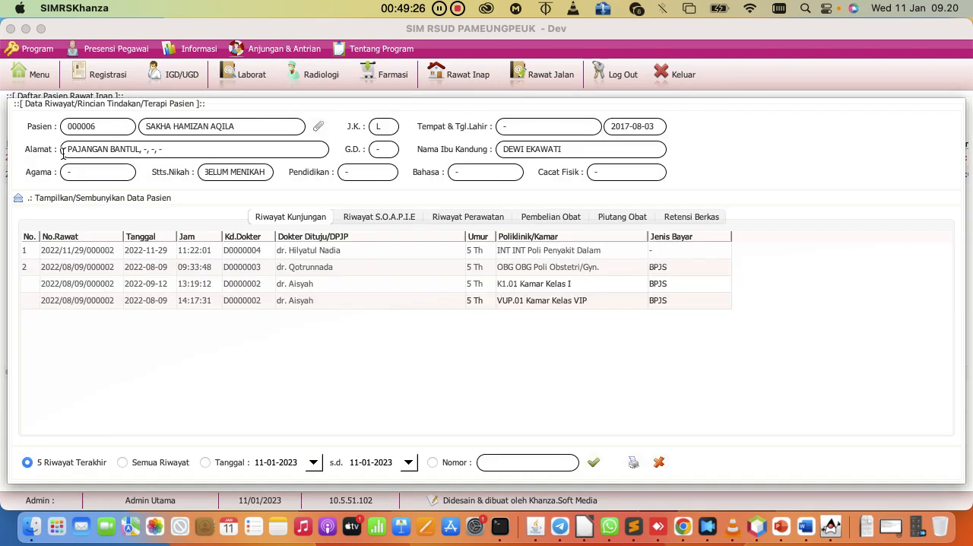
left_click(684, 218)
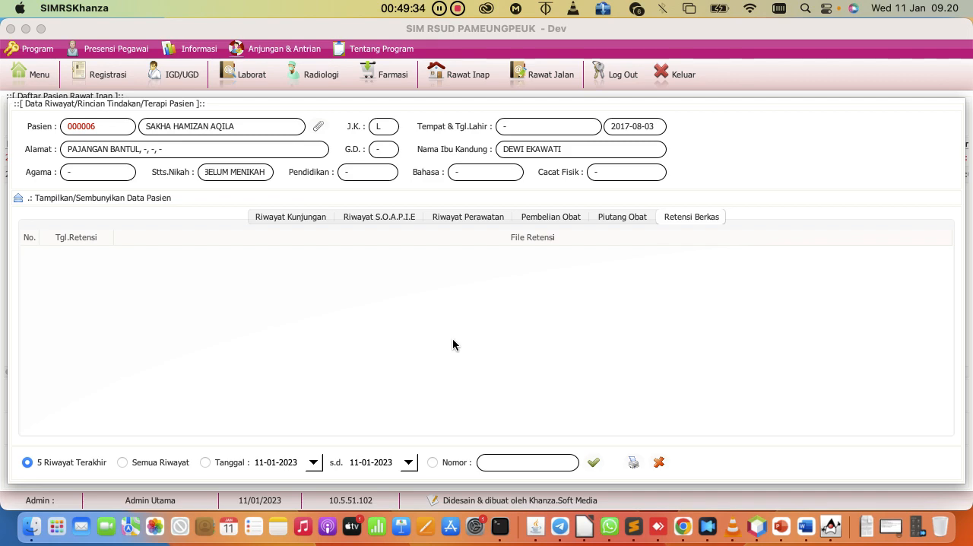
left_click(301, 218)
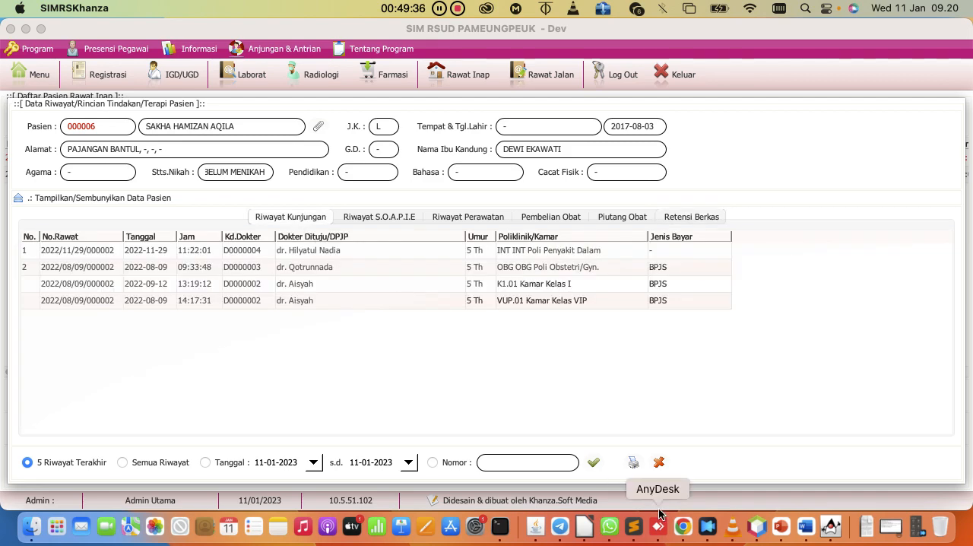
Switch back to the Chrome spreadsheet and complete the question in B3 as "Pasien lama berkas fisiknya di retensi"
left_click(682, 526)
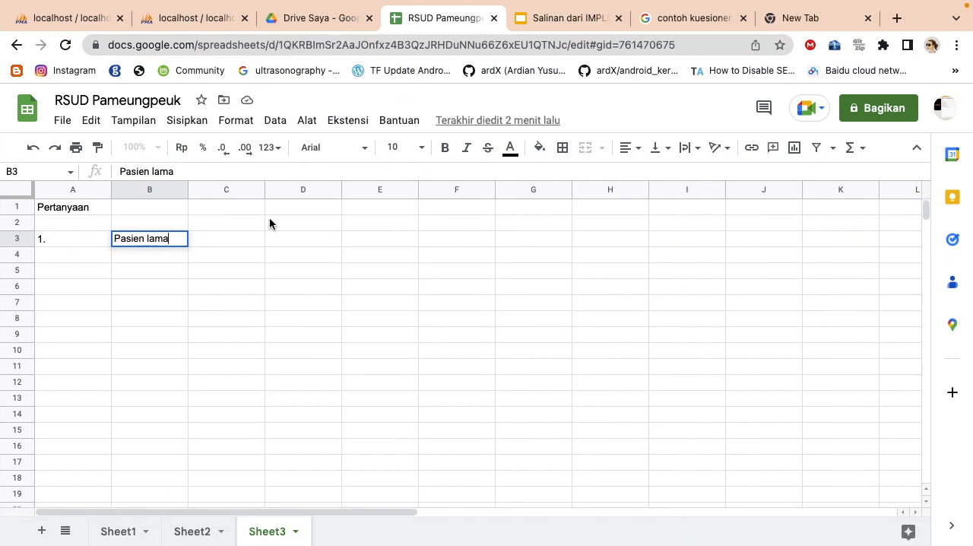
type("berkas")
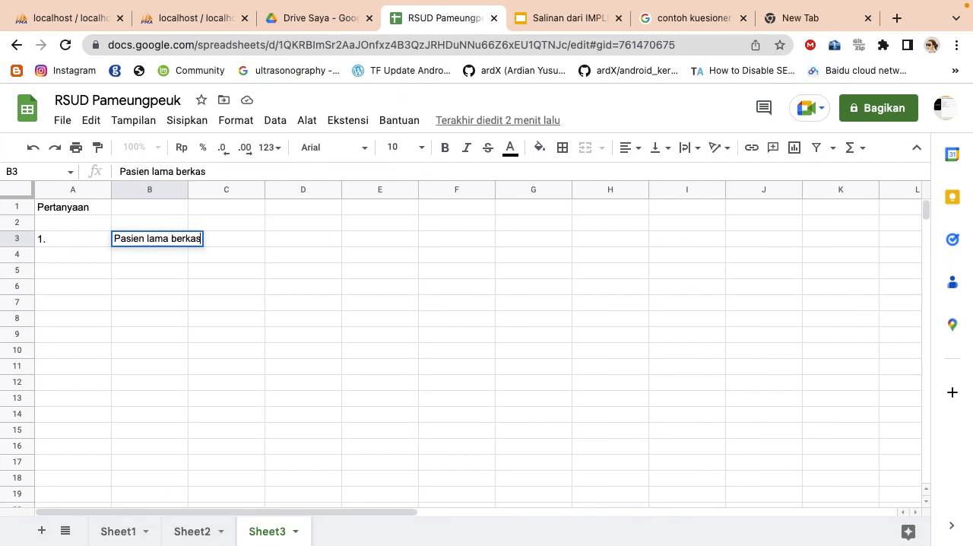
type(" fisiknya di")
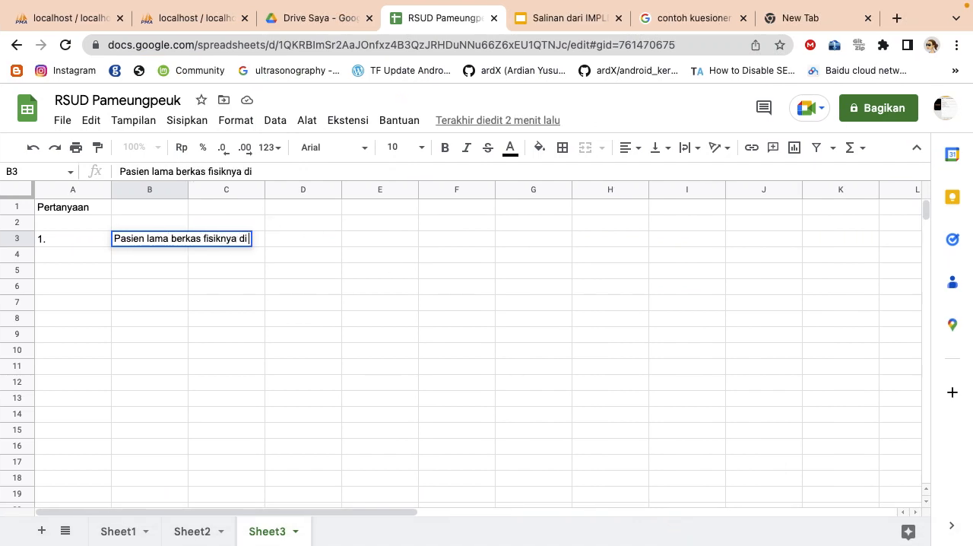
type(" retensi")
key("Return")
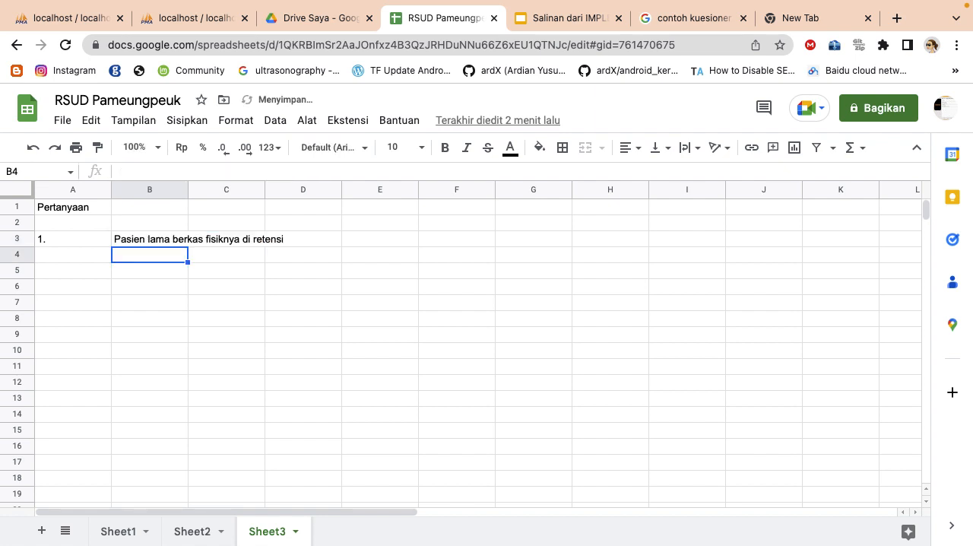
Widen column B beyond the question text and enter "Rawat jalan dalam pengisian task id" in B4
left_click_drag(187, 190, 294, 193)
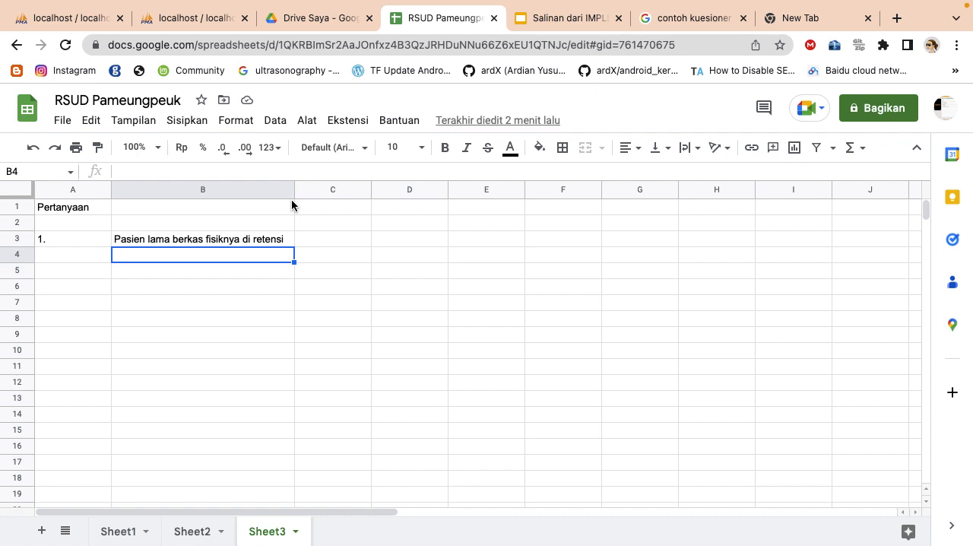
left_click_drag(293, 190, 319, 190)
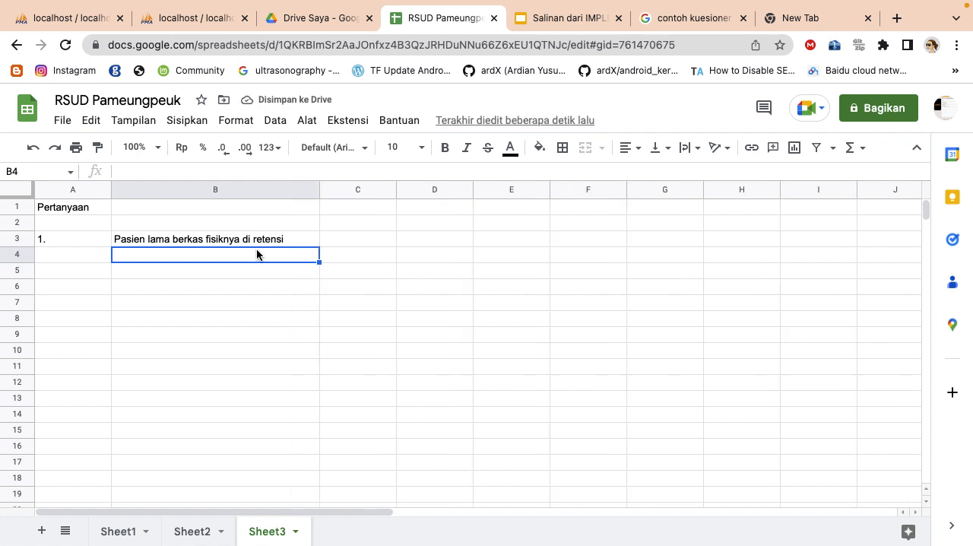
left_click(256, 250)
type("Rawat jalan")
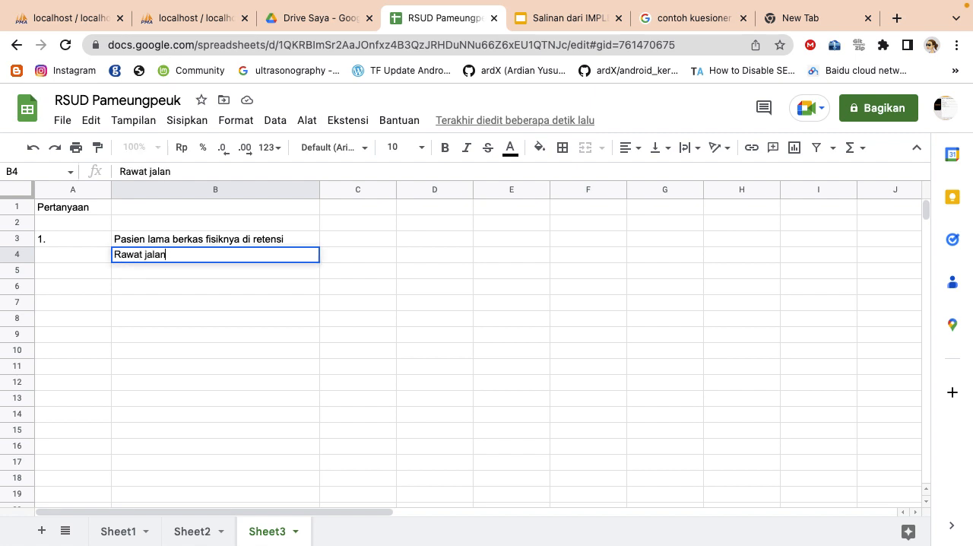
type(" dalam pengisi")
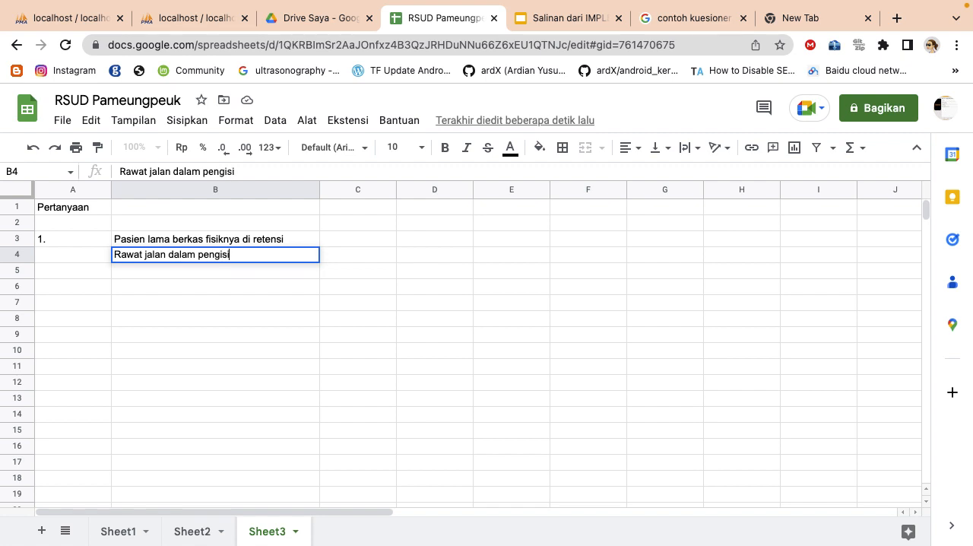
type("an task id")
key("Return")
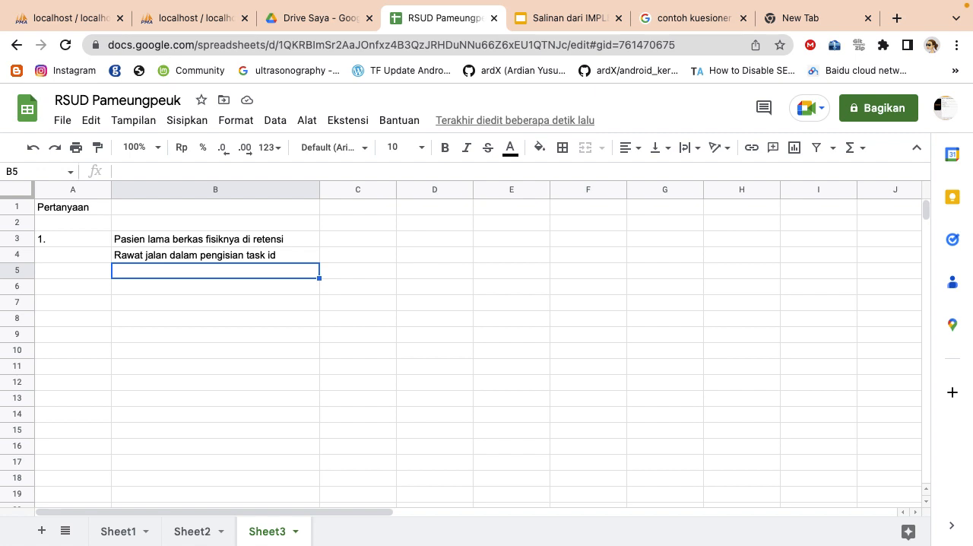
left_click(304, 298)
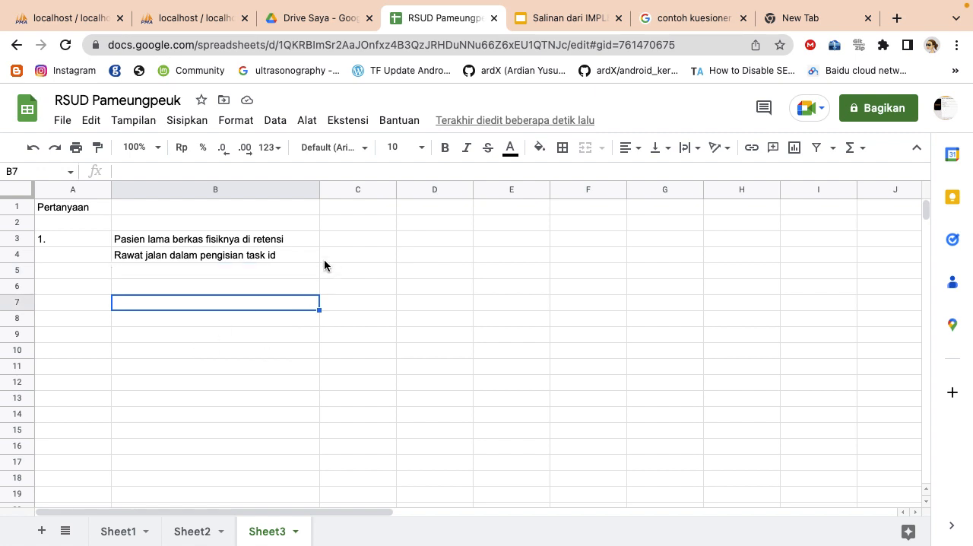
left_click(304, 251)
left_click(317, 240)
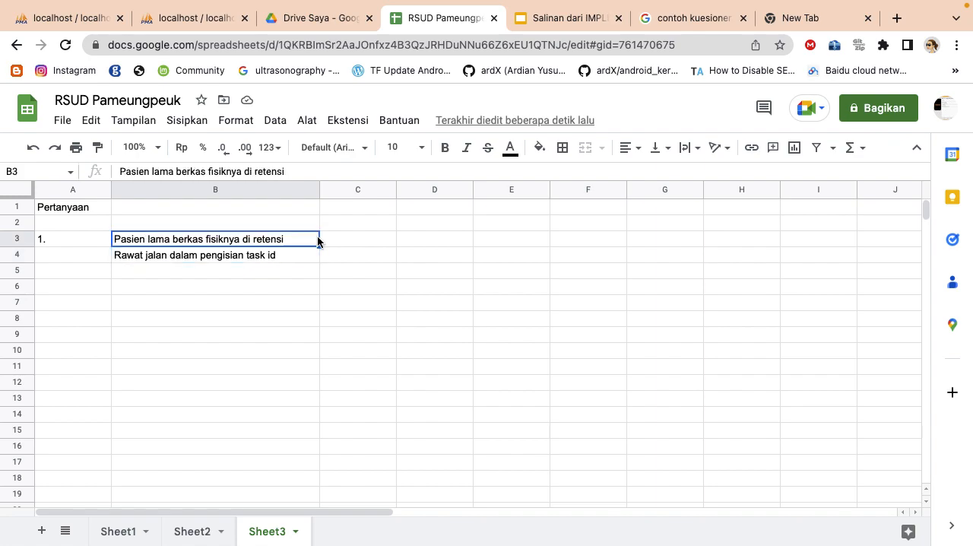
key("ctrl+Up")
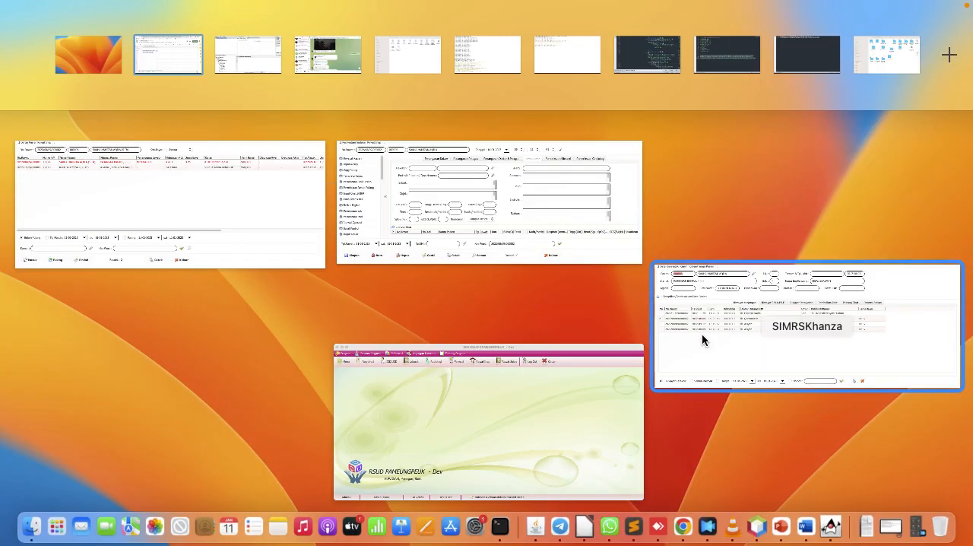
left_click(740, 370)
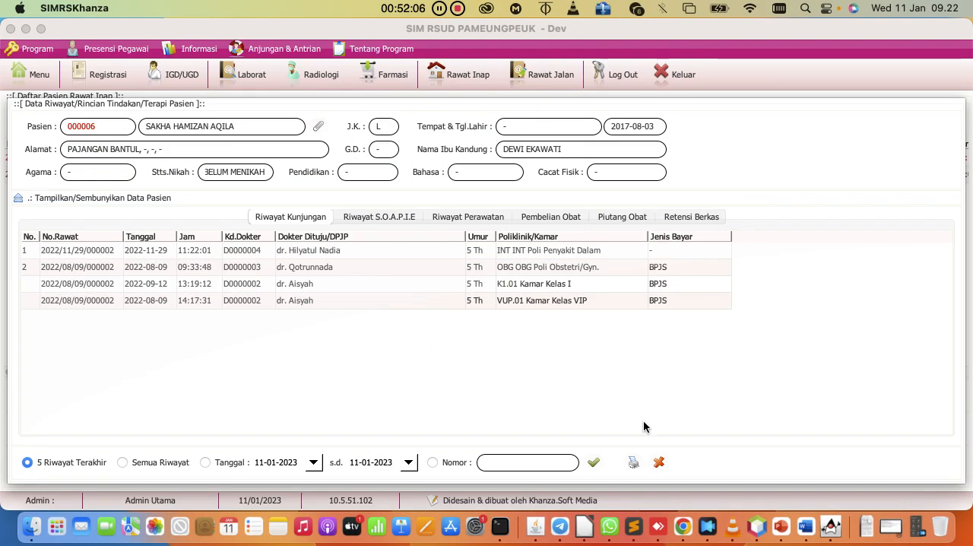
left_click(682, 526)
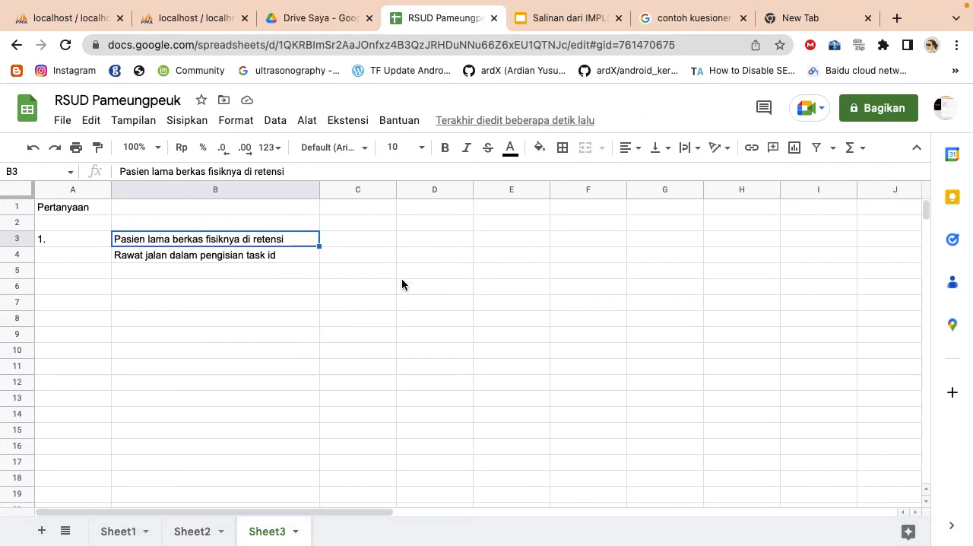
Extend the B4 question to "Rawat jalan dalam pengisian task id menentukan sudah tersimpan atau belum" and widen column B to fit it
left_click(256, 260)
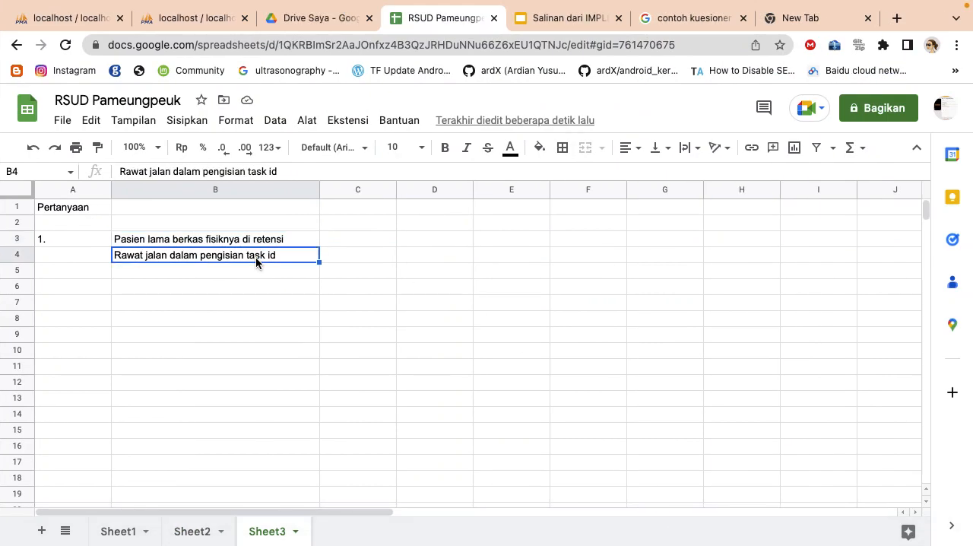
left_click(304, 172)
type("apak")
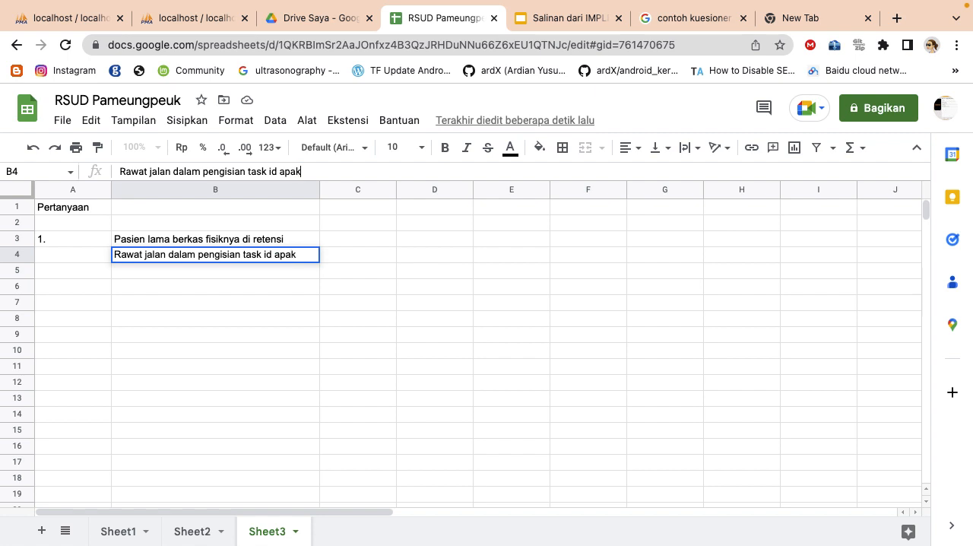
key("BackSpace")
key("BackSpace")
key("BackSpace")
key("BackSpace")
type("menentukan susah")
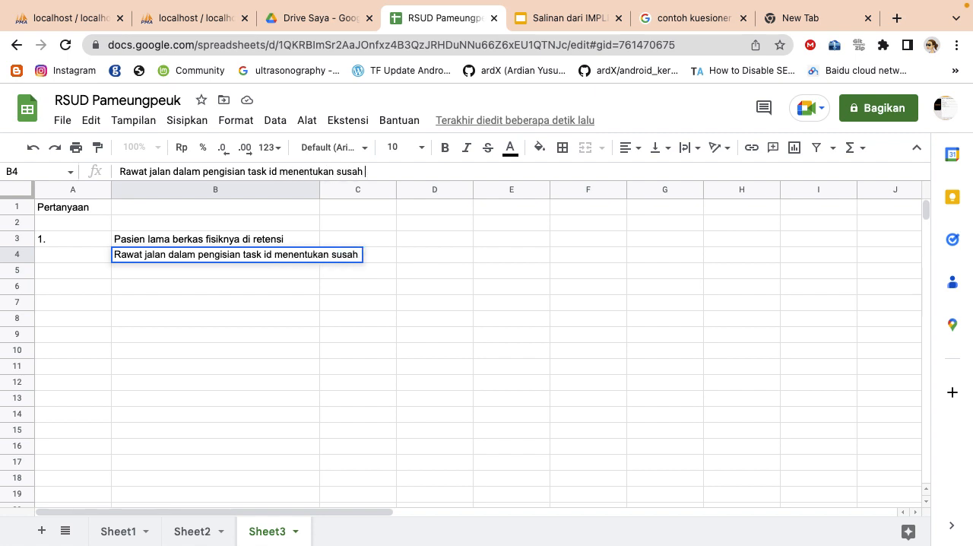
key("BackSpace")
key("BackSpace")
key("BackSpace")
type("dah")
key("BackSpace")
key("BackSpace")
type("h tersimpan atau ")
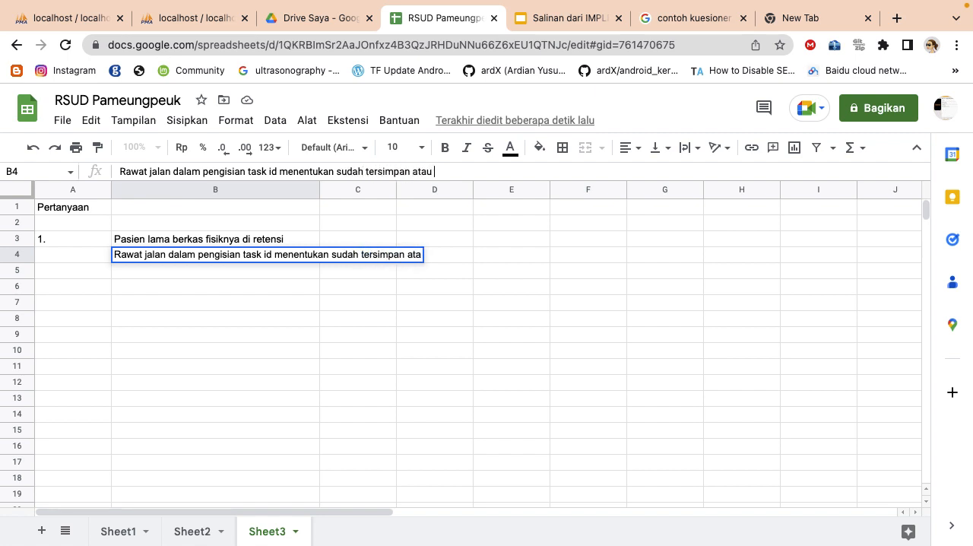
type("belum")
key("Return")
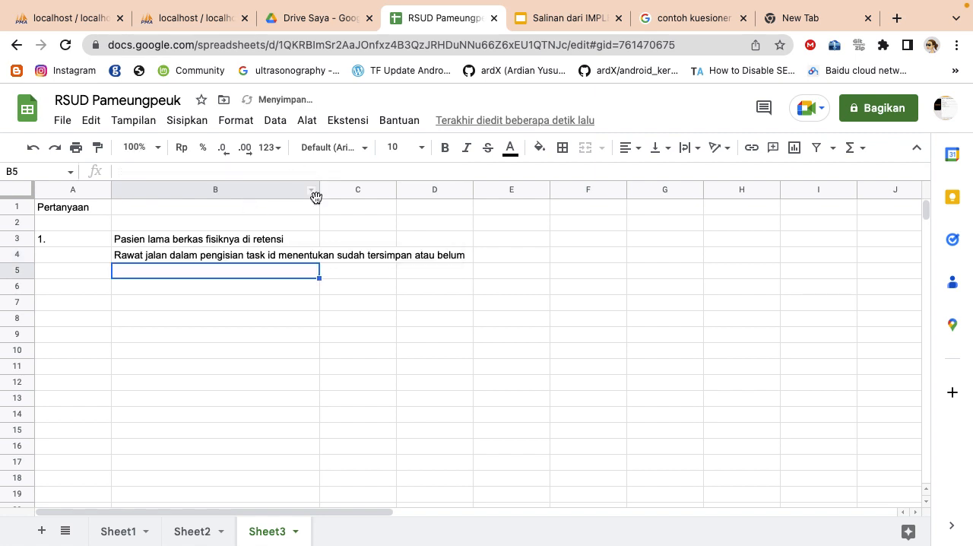
left_click_drag(320, 196, 476, 214)
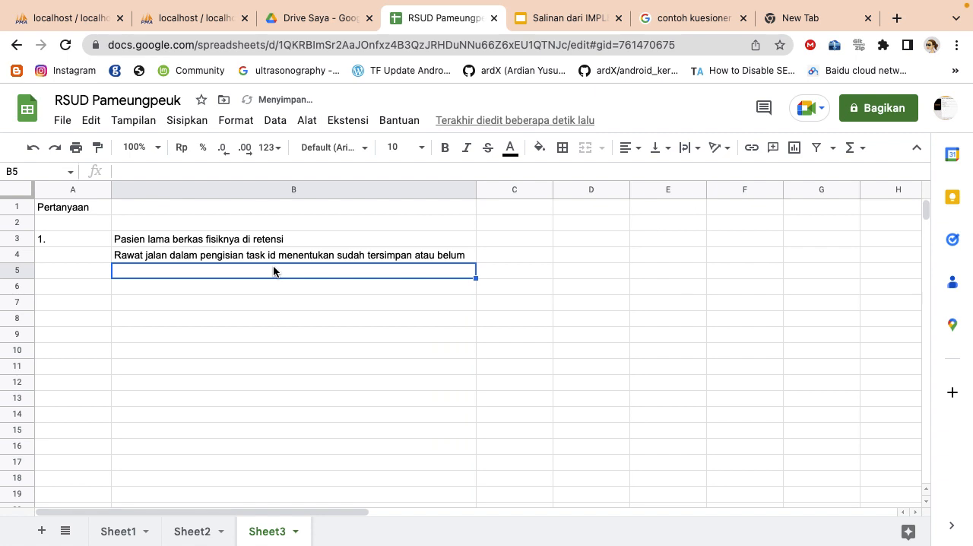
Enter the question "Permintaan lab apakah terisi otomatis item2" in B5
type("Perminta")
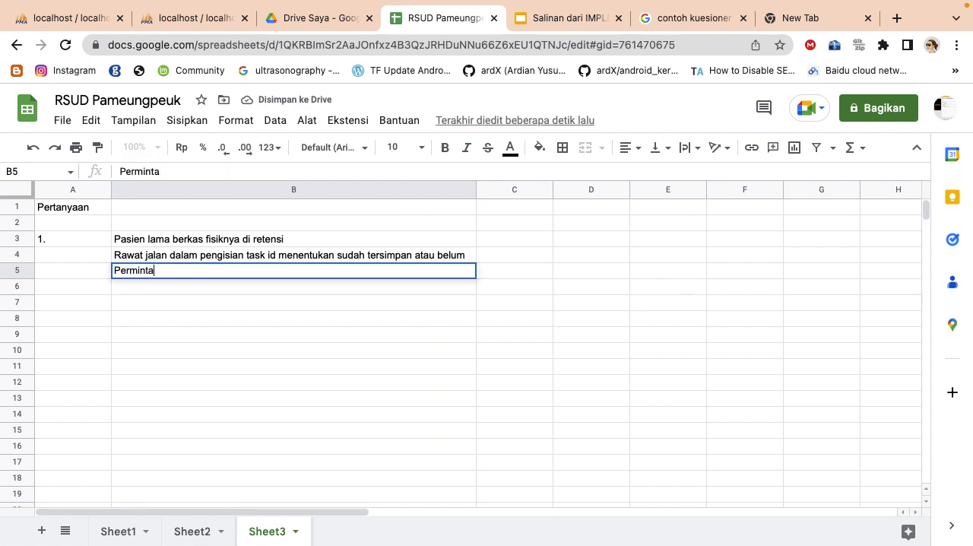
type("an lab apakah ")
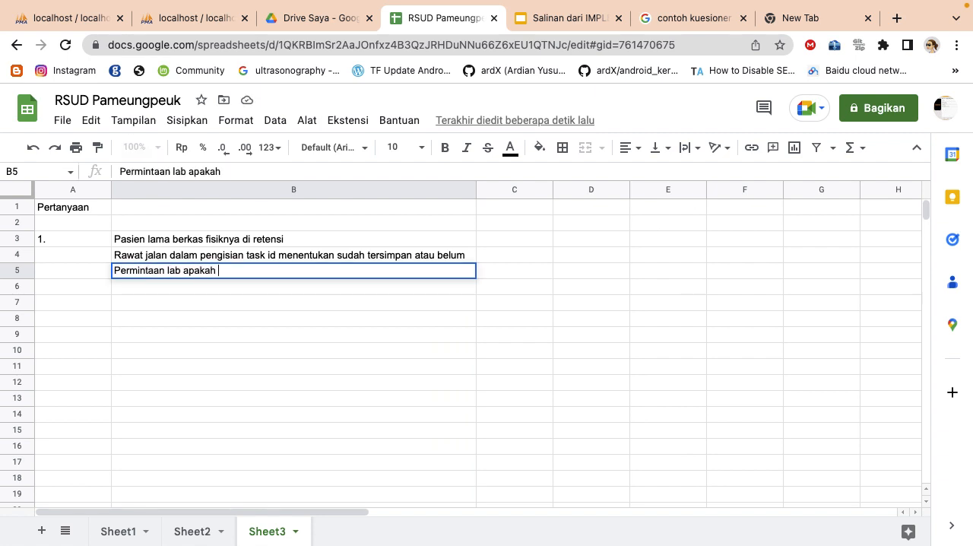
type("terisi otoma")
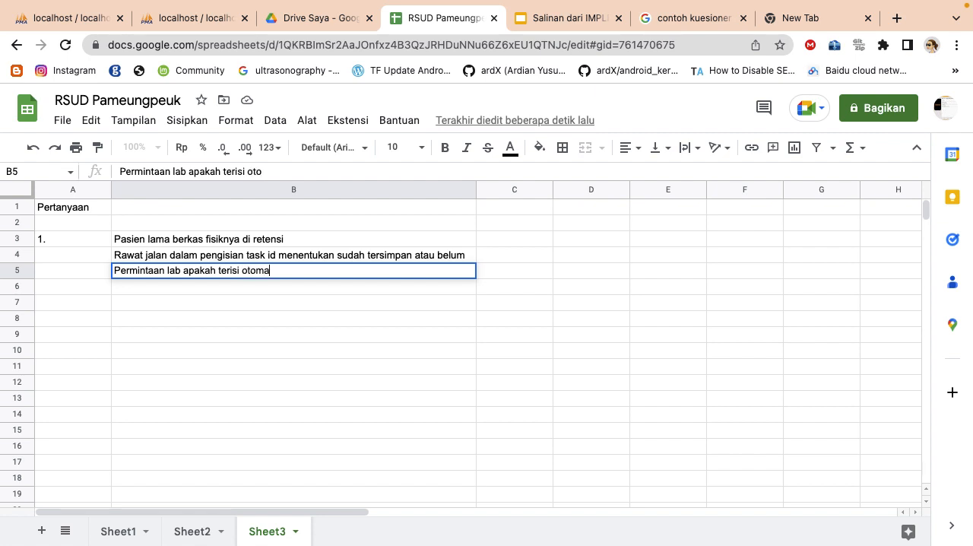
type("tis item 2")
key("Return")
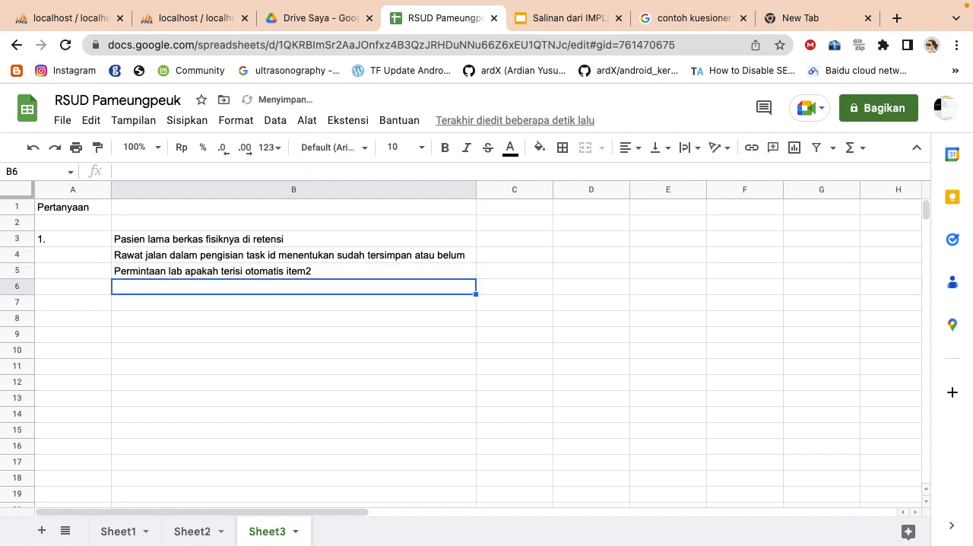
Enter the question "Pemeriksaan radiologi thorax AP banyak" in B6
type("Pemeriks")
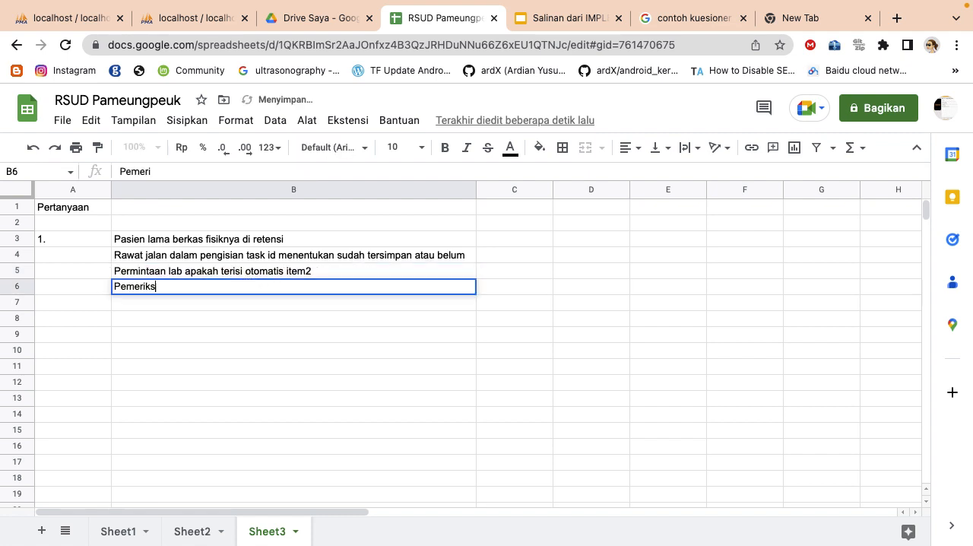
type("aan radiologi ")
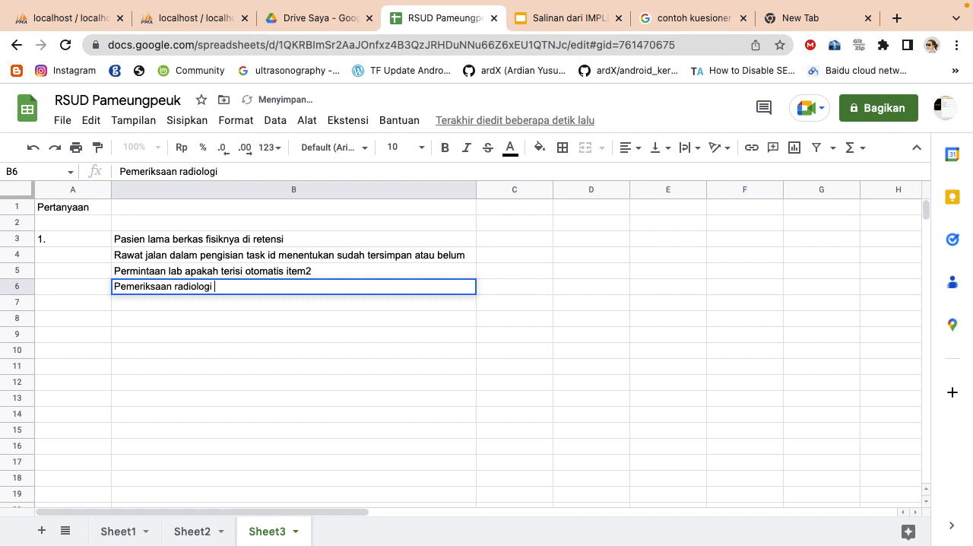
type("thorax AP")
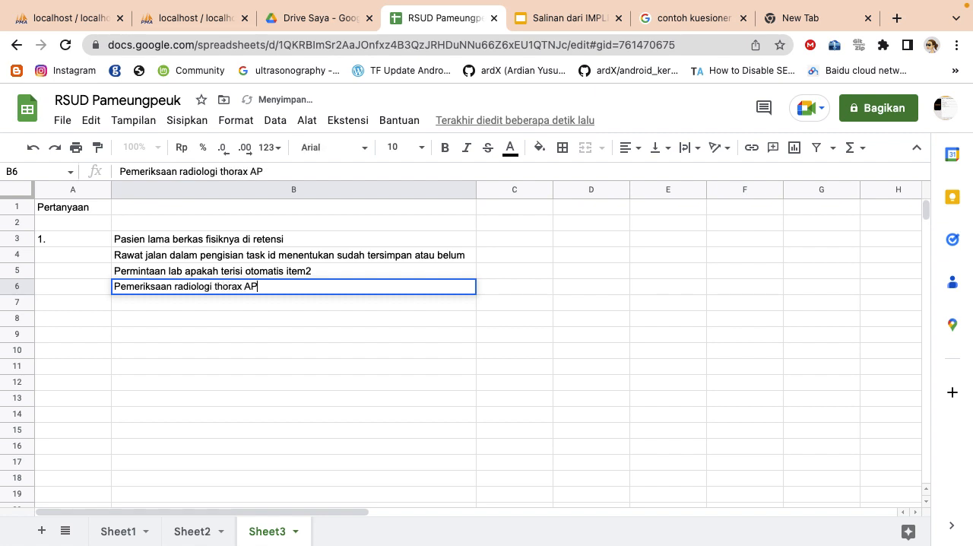
type(" banyal")
type("k")
key("Return")
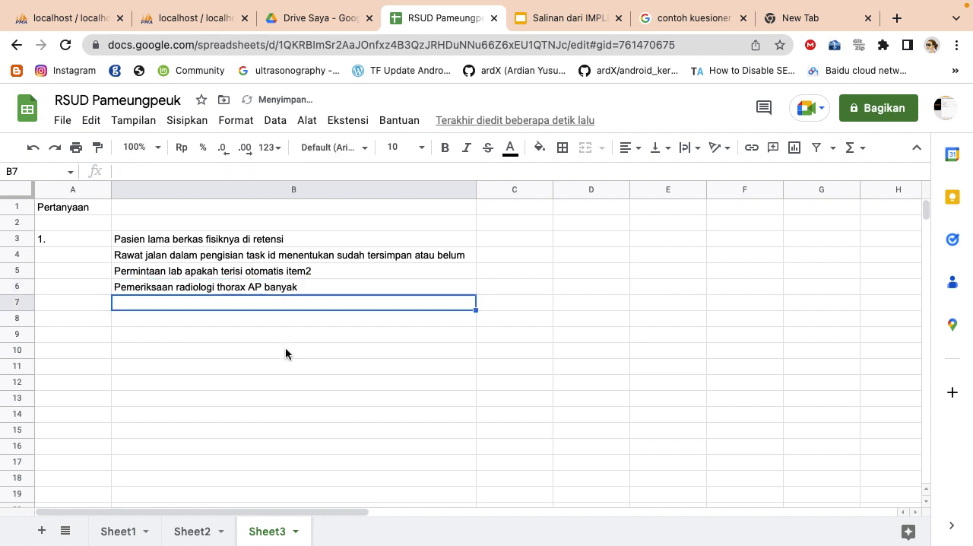
Switch to SIMRSKhanza and close the patient history, the inpatient treatment form and the inpatient list
left_click(327, 259)
key("ctrl+Up")
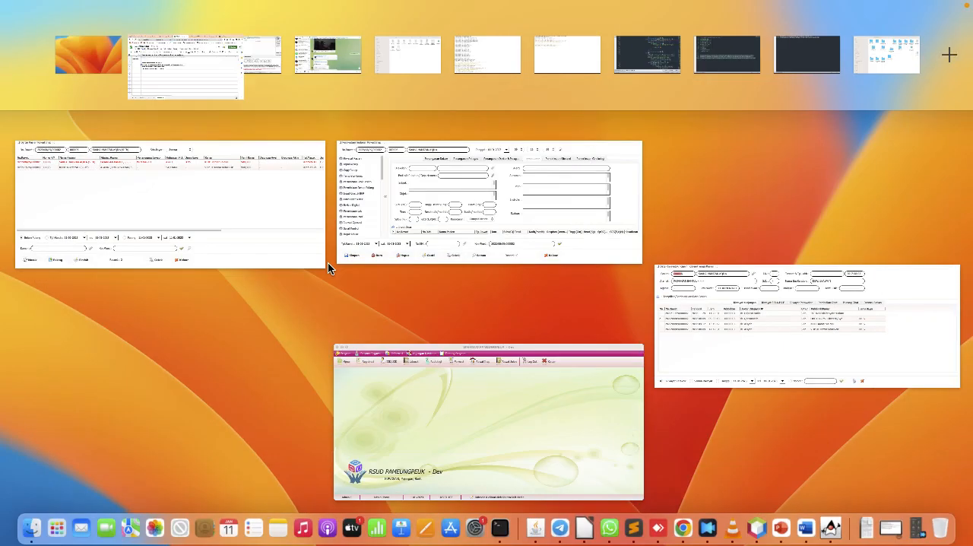
left_click(712, 355)
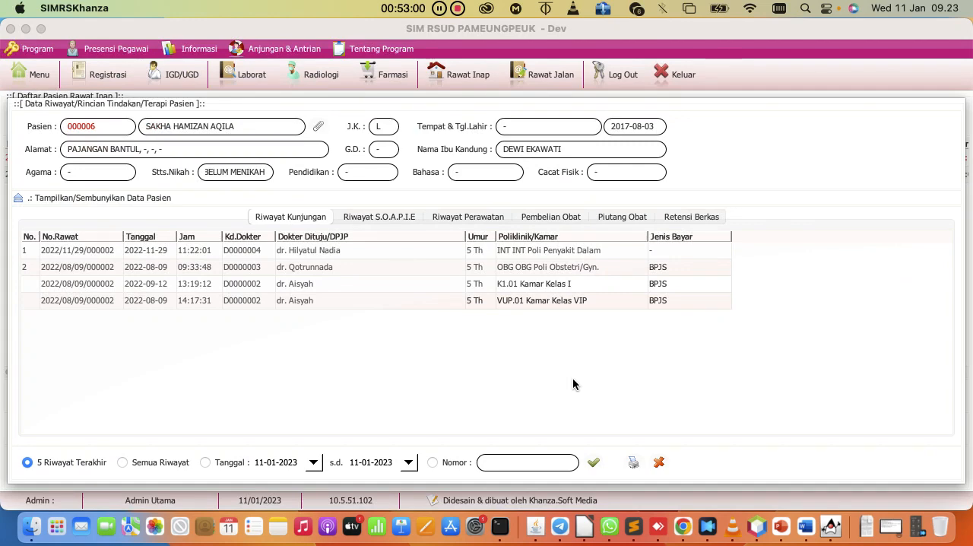
left_click(655, 461)
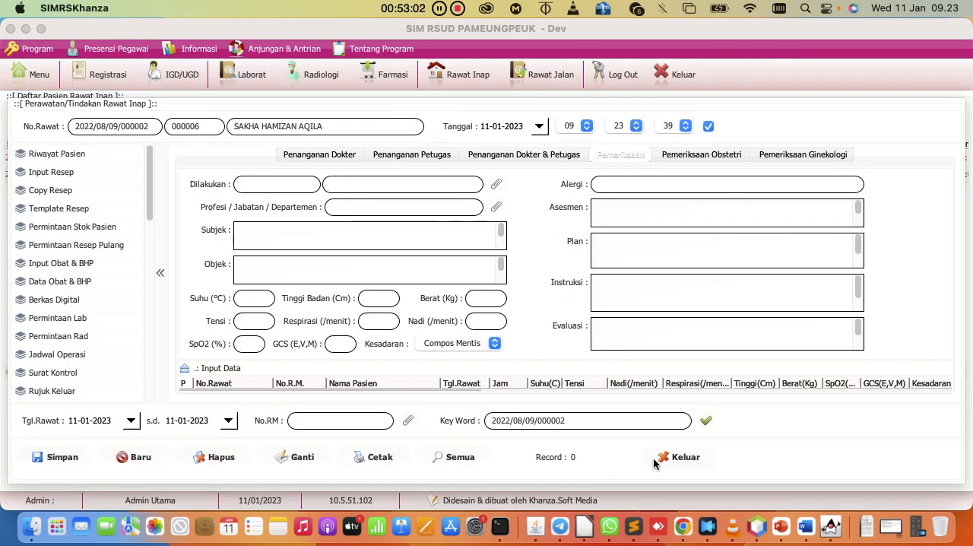
left_click(652, 458)
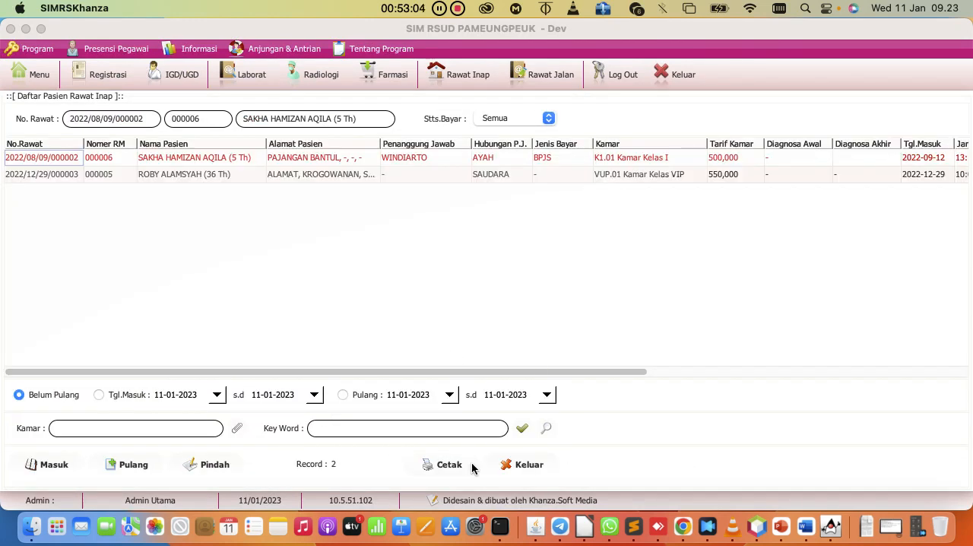
left_click(508, 464)
Start a new registration for today, choosing the destination doctor and the unit INT Poli Penyakit Dalam
left_click(91, 78)
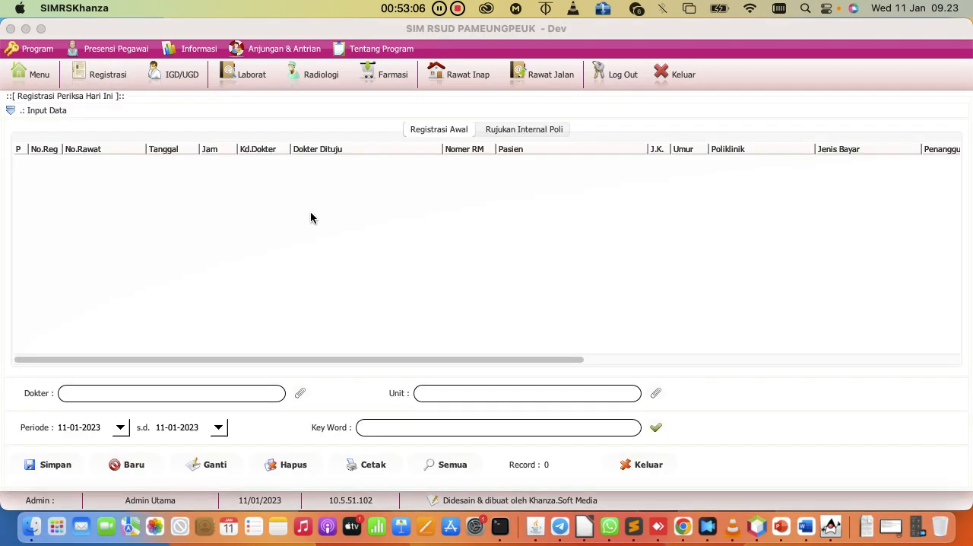
left_click(137, 469)
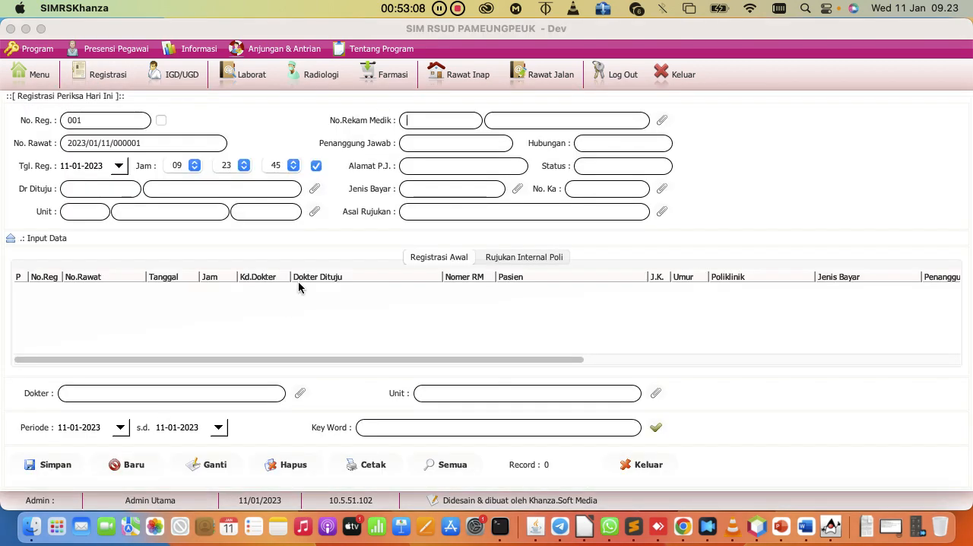
left_click(313, 189)
double_click(199, 180)
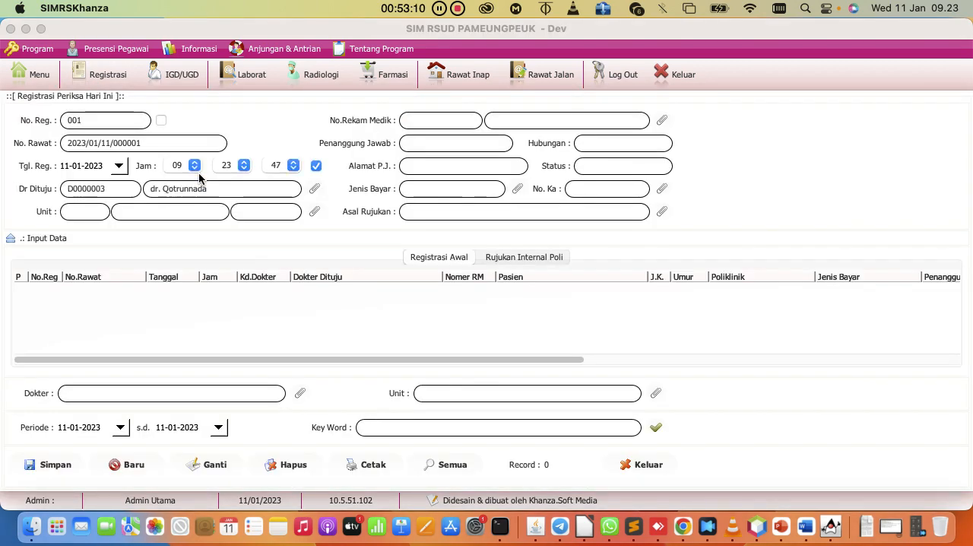
left_click(311, 211)
double_click(130, 215)
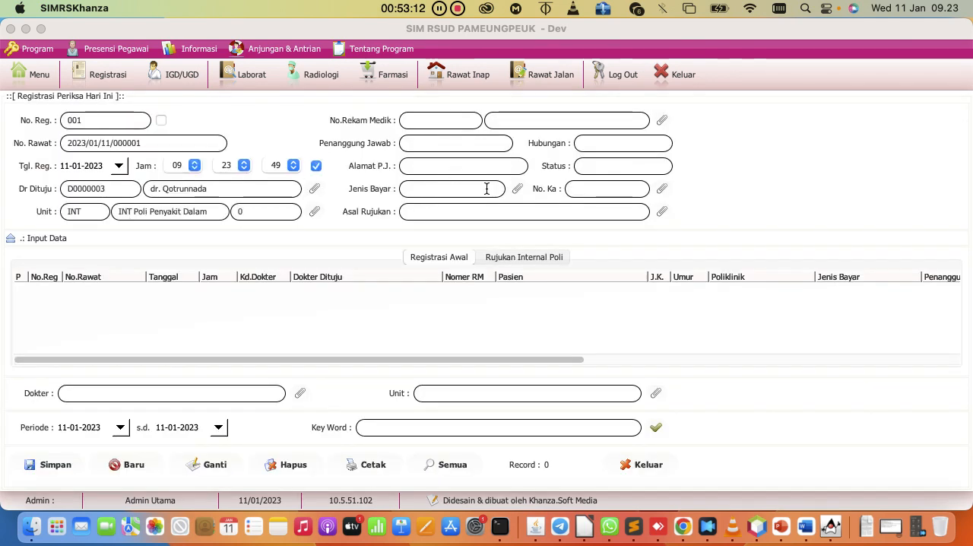
Try to save the registration with the 36-year-old patient picked from the patient data list, closing the patient note
left_click(665, 120)
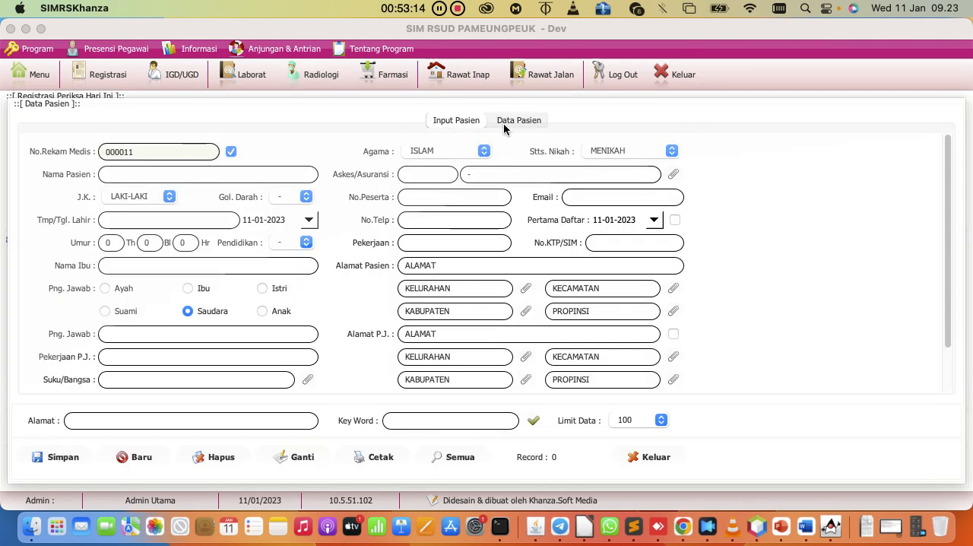
left_click(507, 123)
left_click(534, 420)
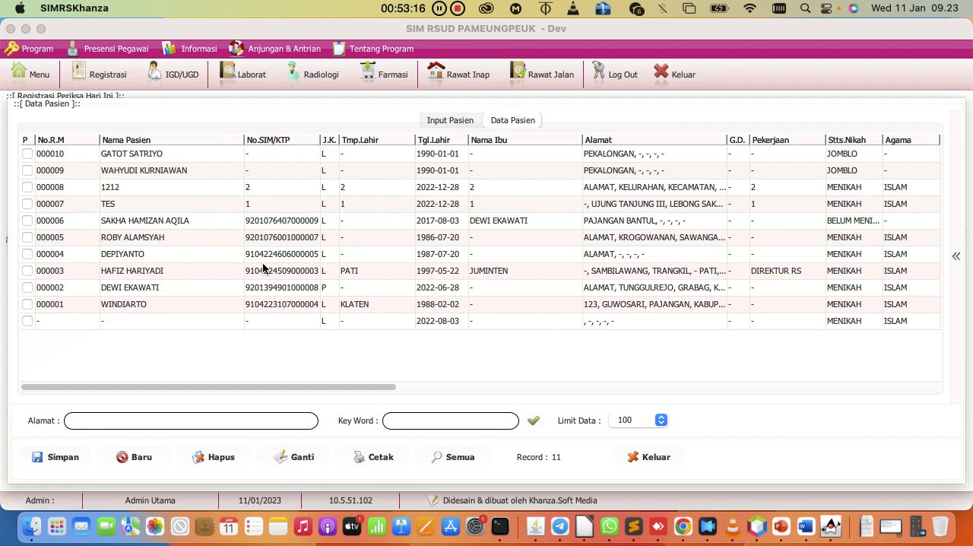
double_click(147, 242)
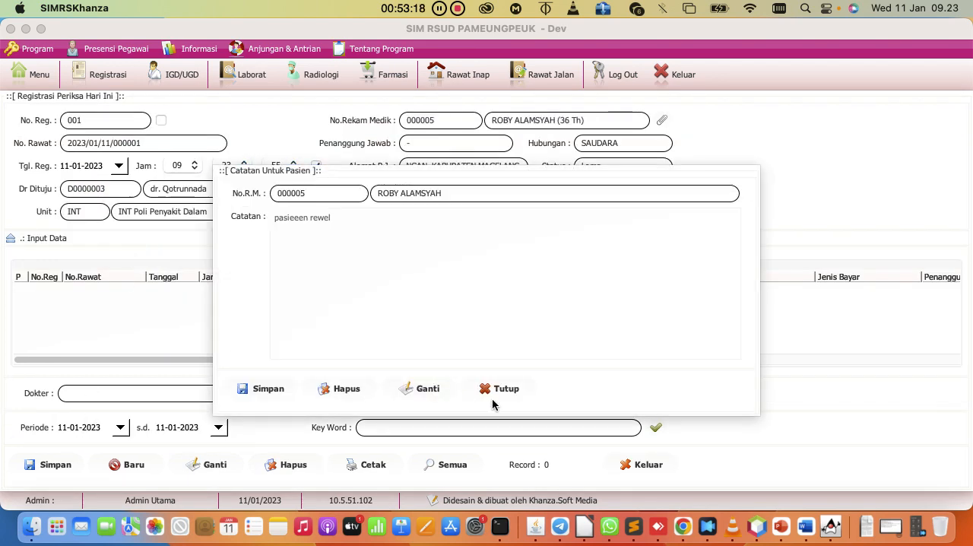
left_click(496, 388)
left_click(66, 465)
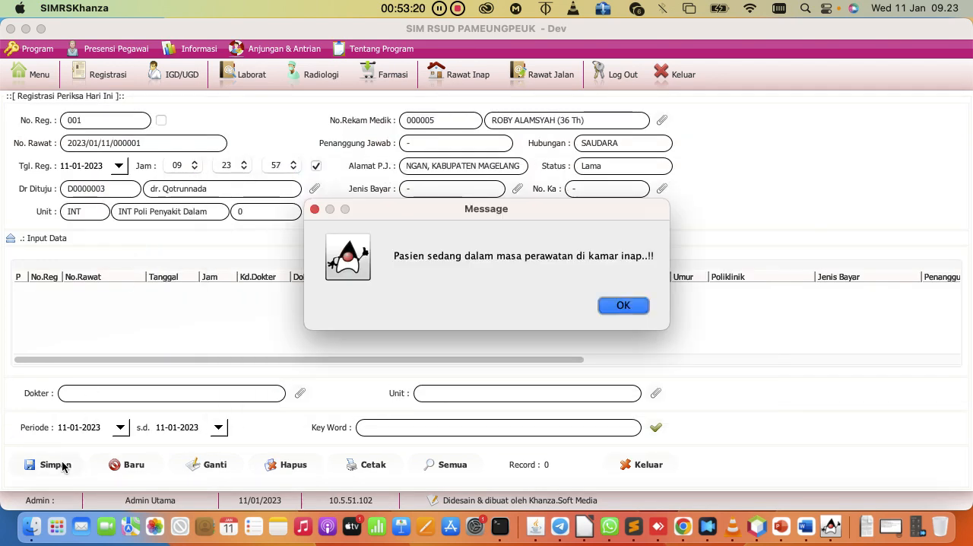
left_click(622, 305)
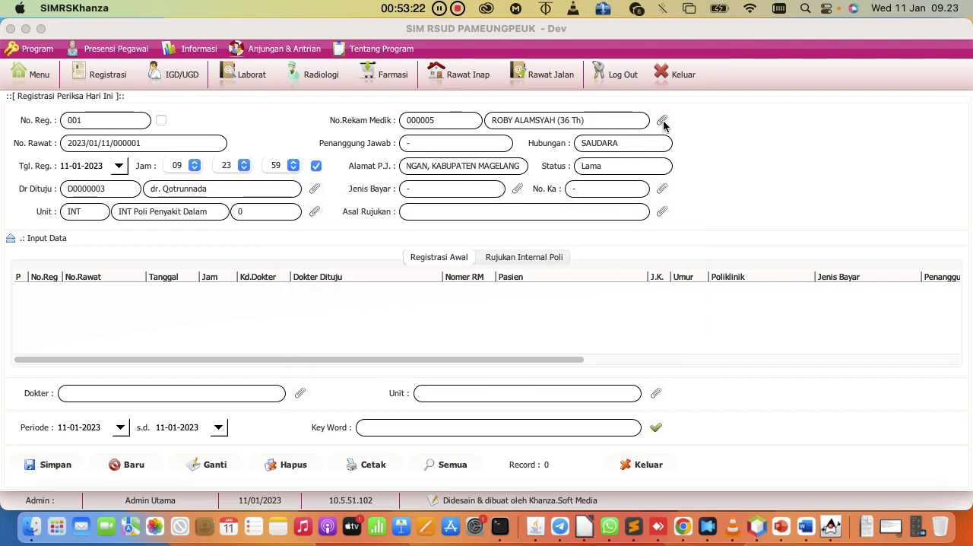
Replace the patient with the 6-month-old female patient from the patient data list and save the registration
left_click(661, 120)
double_click(129, 286)
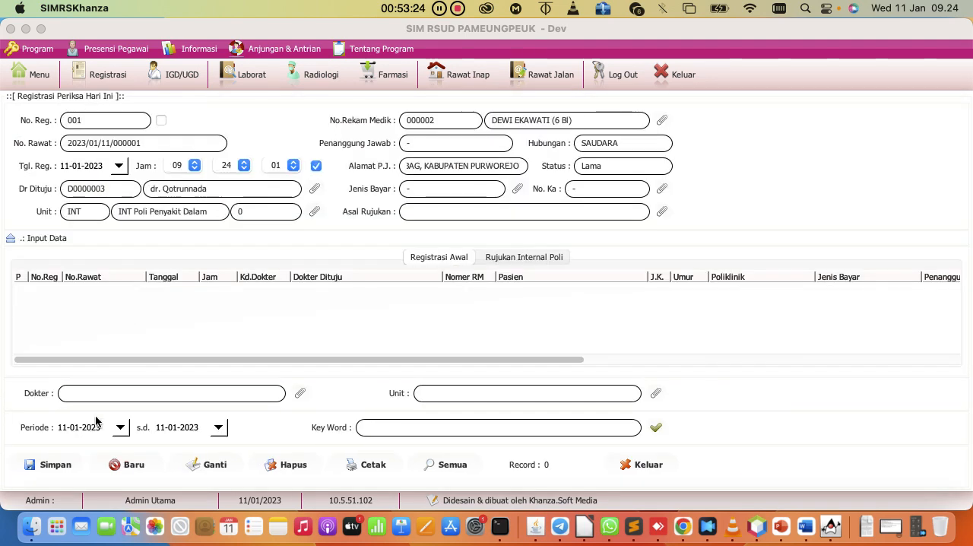
left_click(64, 464)
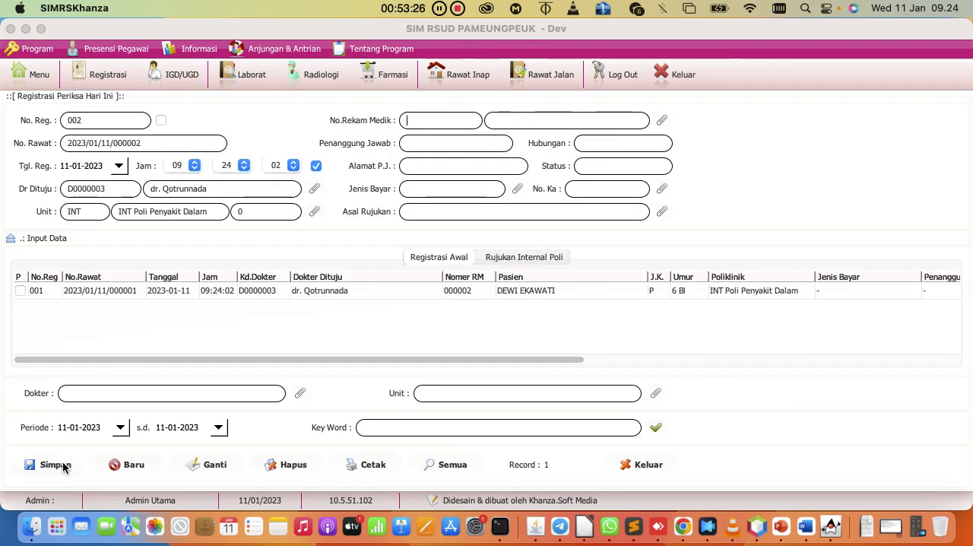
Open the outpatient treatment form of the new registration and choose a dokter umum as examiner under Pemeriksaan
double_click(99, 295)
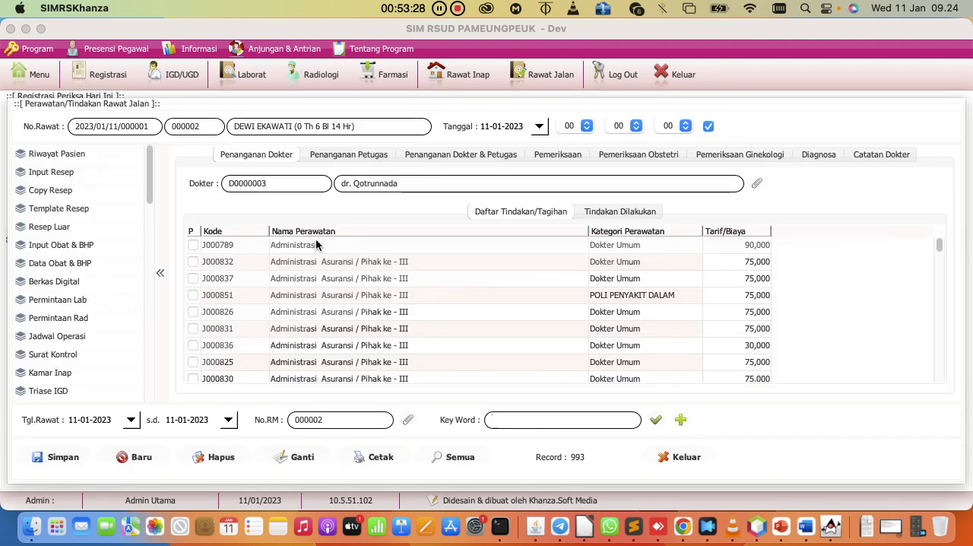
left_click(571, 156)
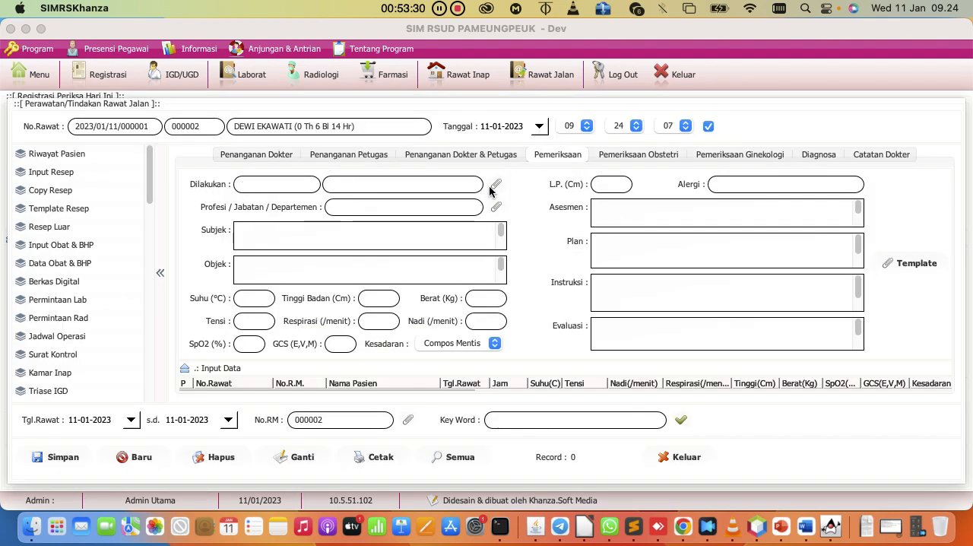
left_click(491, 190)
double_click(192, 201)
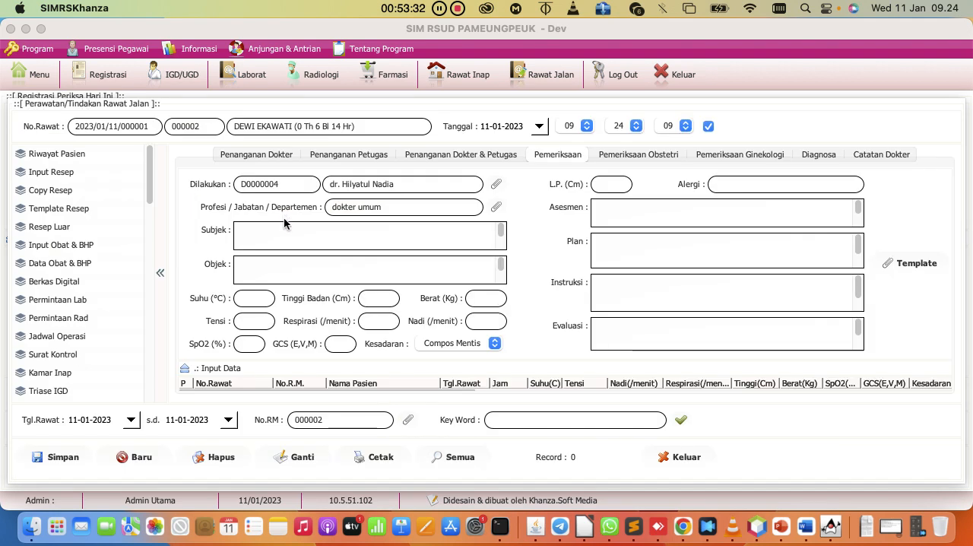
Enter "tes" as the Subjek, save the examination, and collapse the input form to select the saved record
left_click(283, 237)
type("tes")
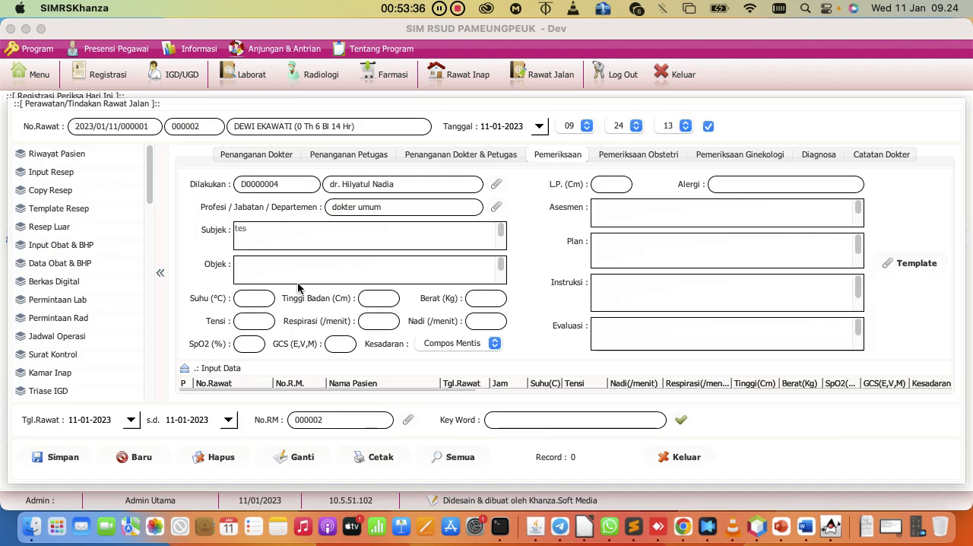
left_click(53, 458)
left_click(184, 369)
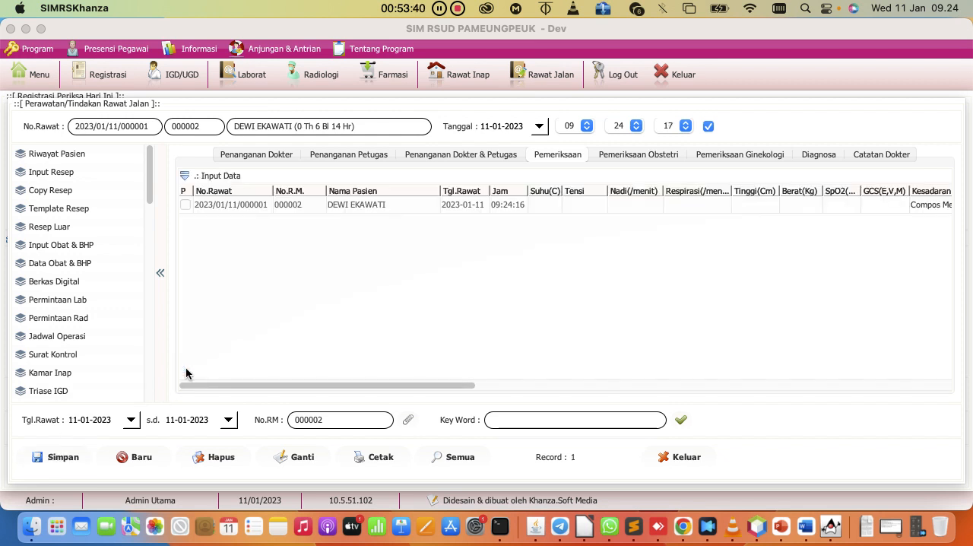
left_click(298, 205)
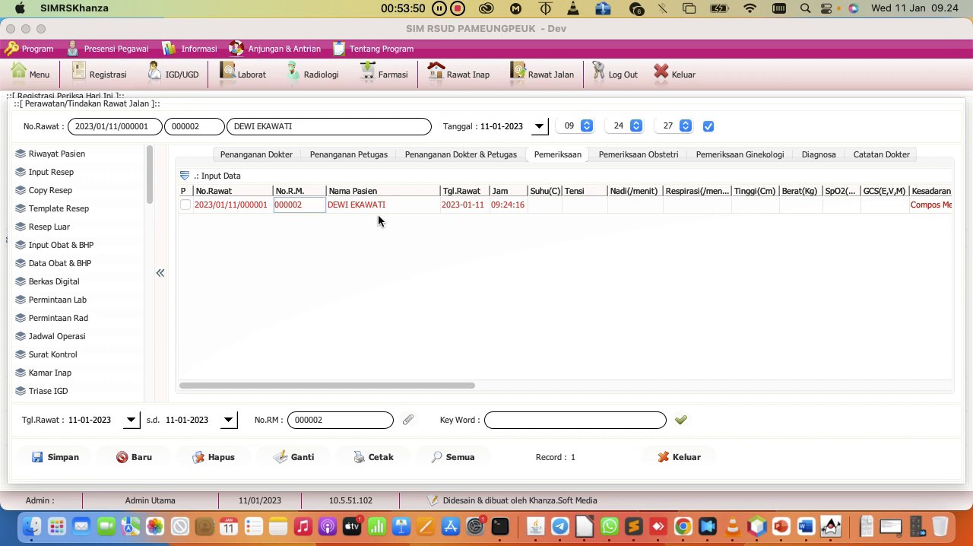
Close the outpatient treatment form while updating the patient's status to examined, and check Stts Rawat in the registration list
left_click(681, 457)
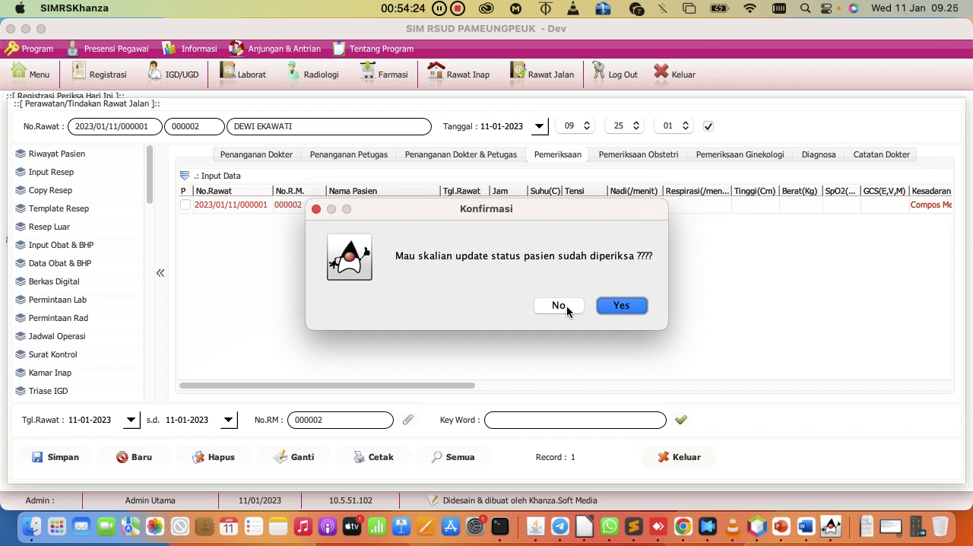
left_click(619, 305)
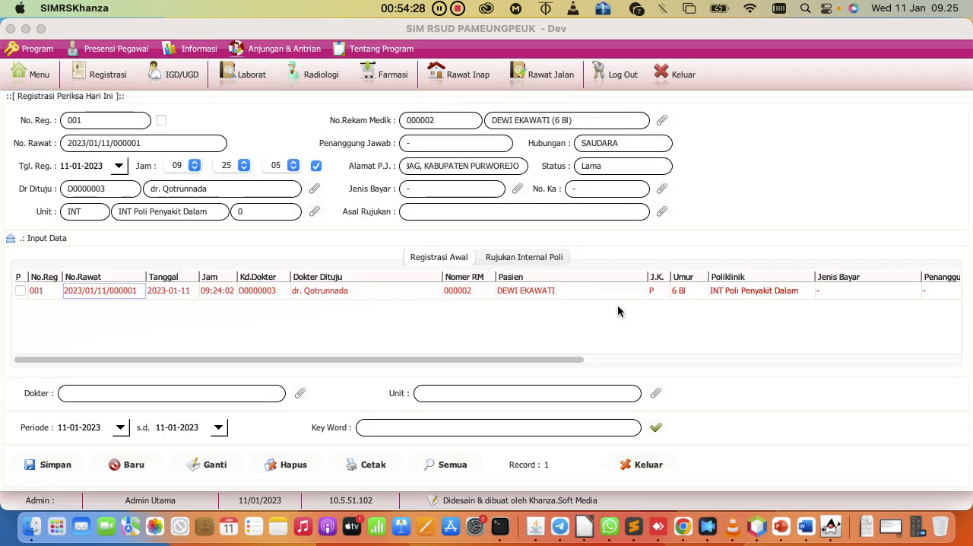
left_click_drag(547, 358, 947, 335)
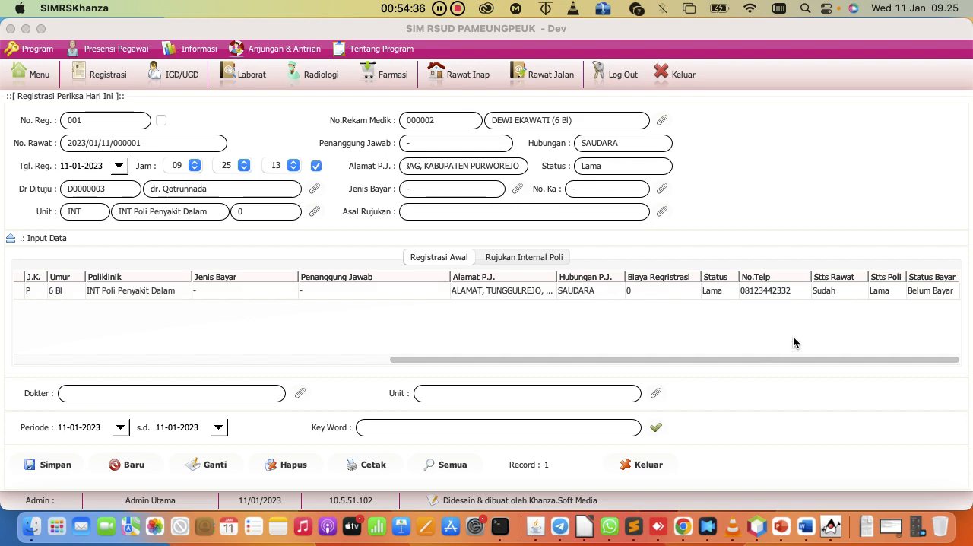
left_click(828, 291)
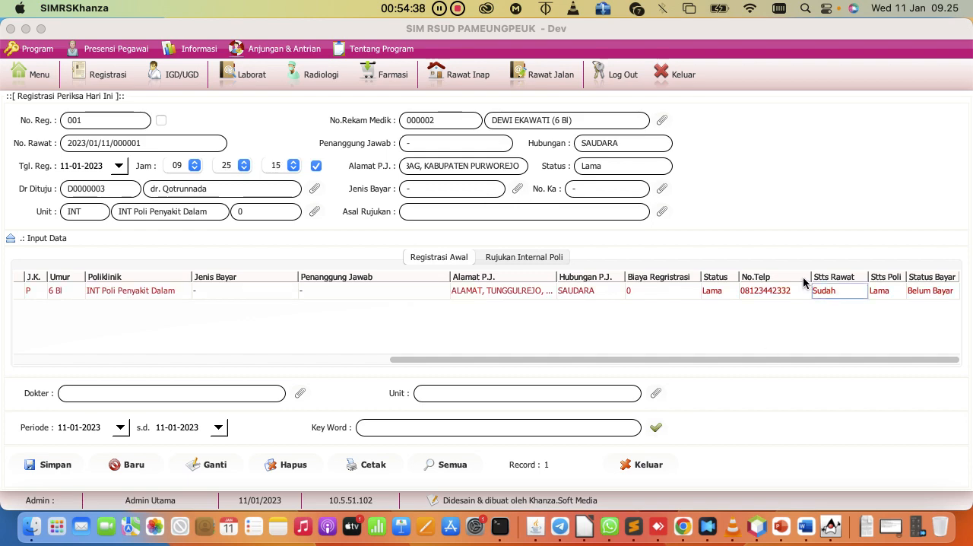
Check the patient's examination Status in the Daftar Pasien Rawat Jalan list and return to the questions spreadsheet in Chrome
left_click(532, 79)
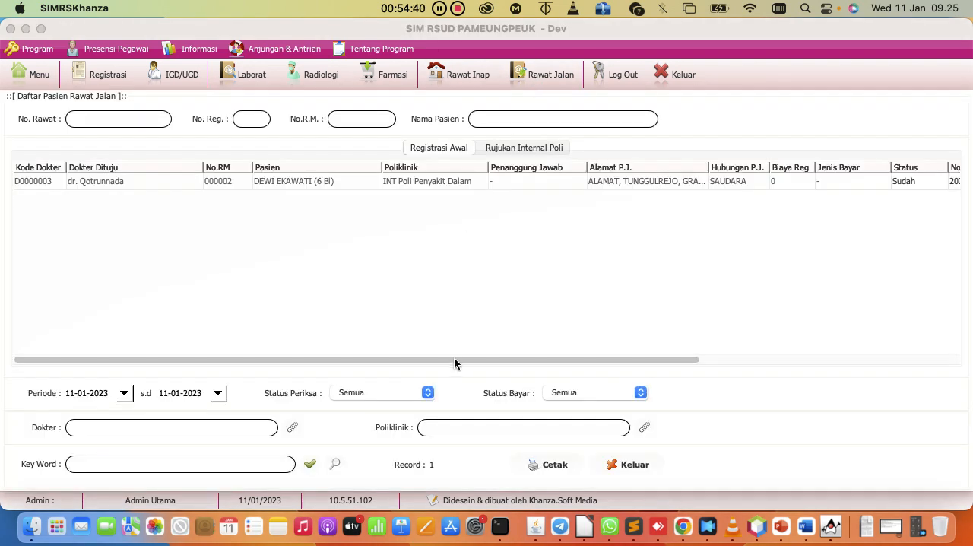
left_click_drag(456, 355, 668, 337)
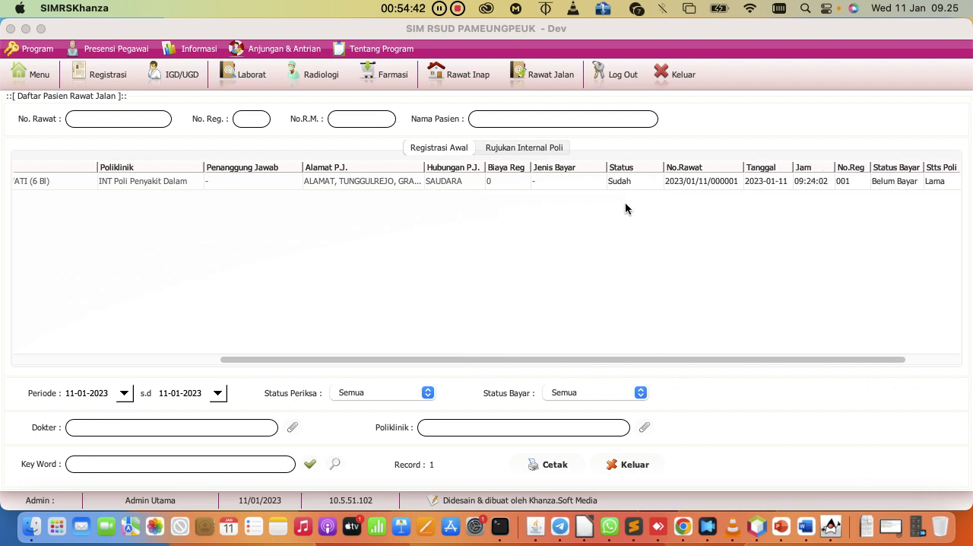
left_click(615, 182)
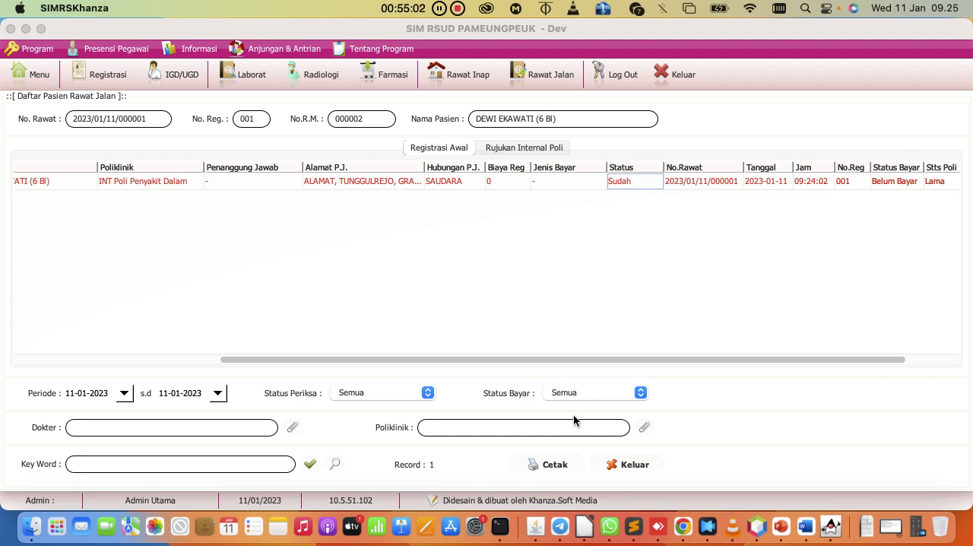
left_click(684, 526)
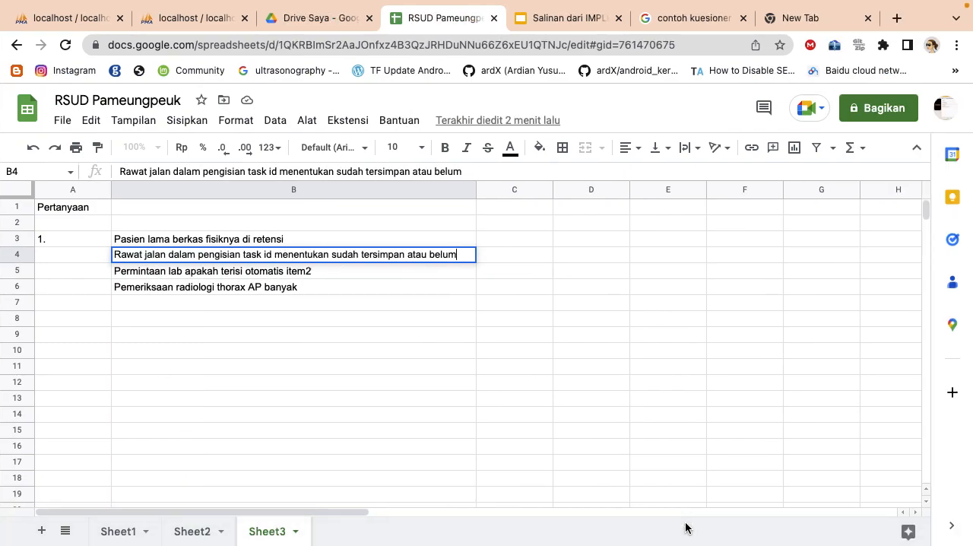